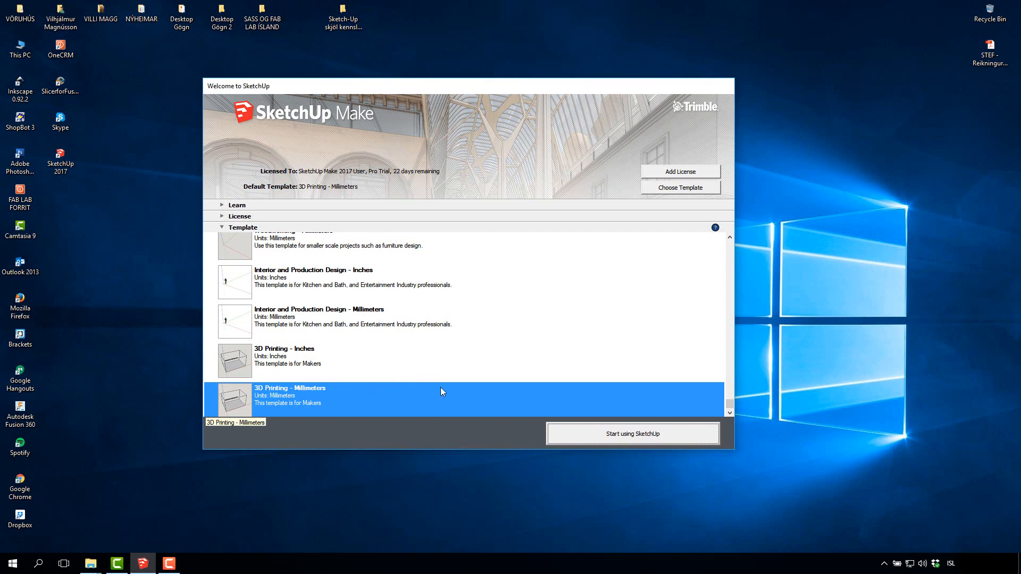
# Start a new model with the 3D Printing - Millimeters template in a maximized window.
pyautogui.click(661, 436)
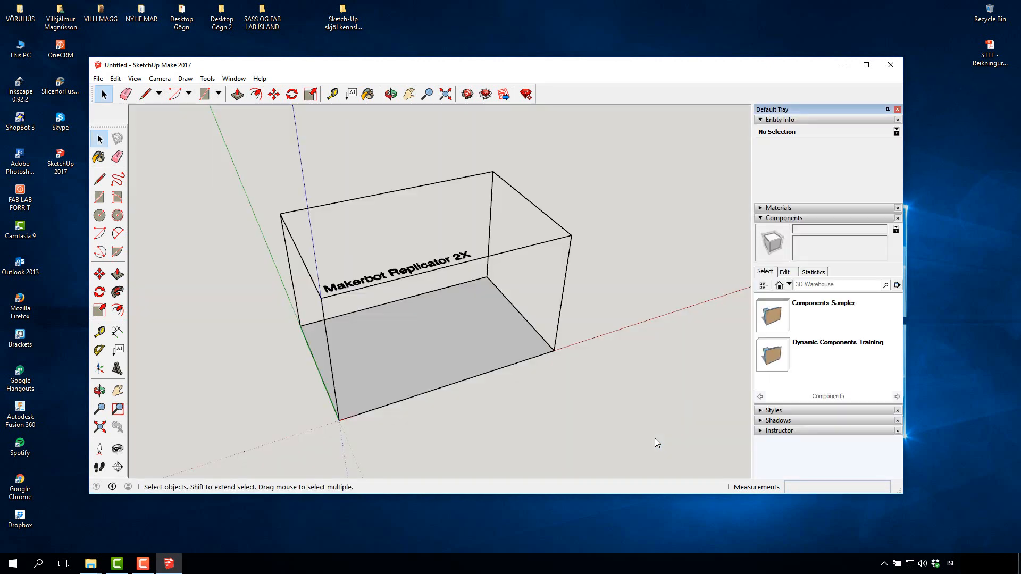
pyautogui.click(867, 65)
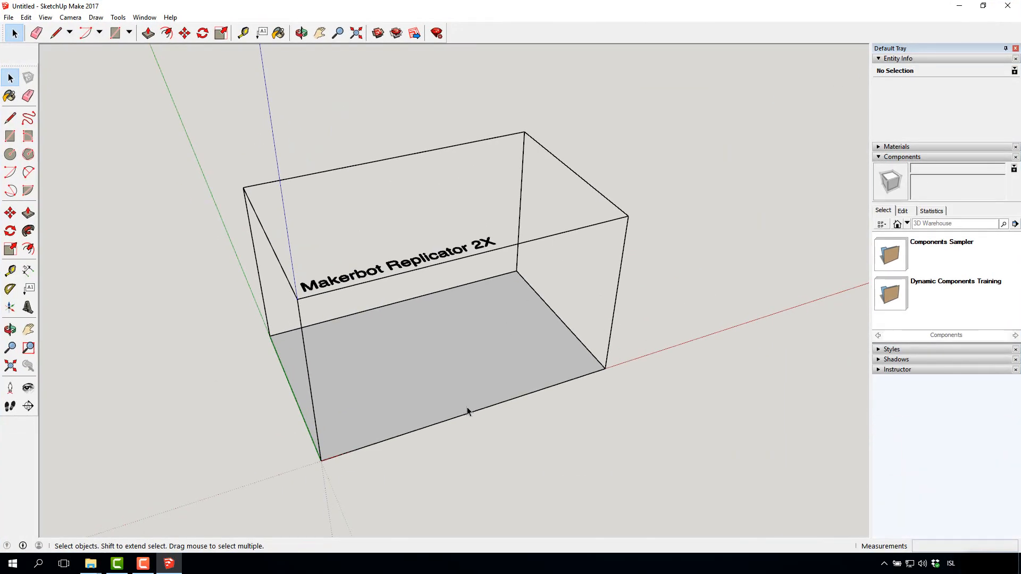
pyautogui.scroll(3, 413, 386)
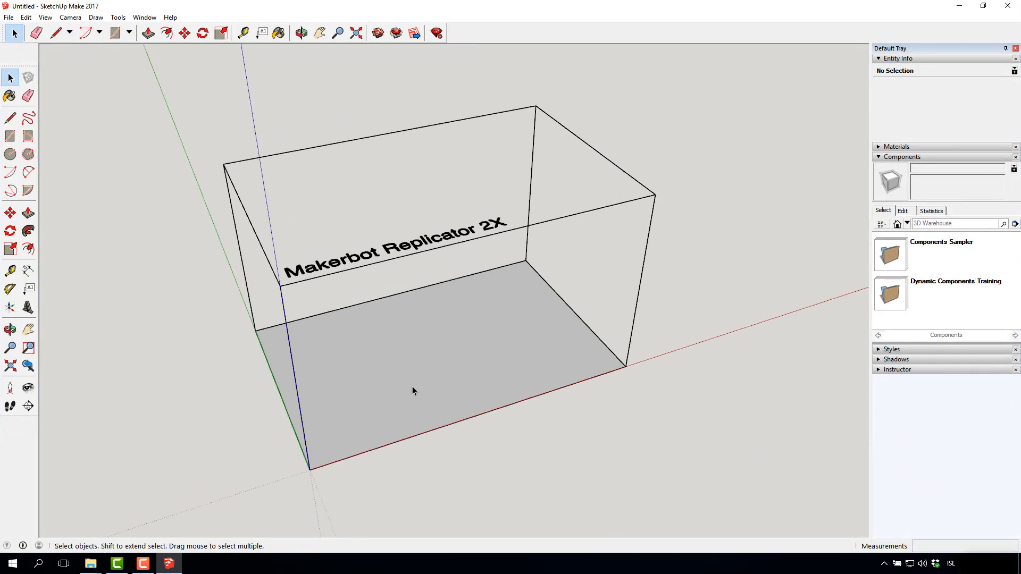
# Delete the Makerbot Replicator 2X build volume from the model.
pyautogui.click(9, 329)
pyautogui.moveTo(581, 356); pyautogui.dragTo(355, 321)
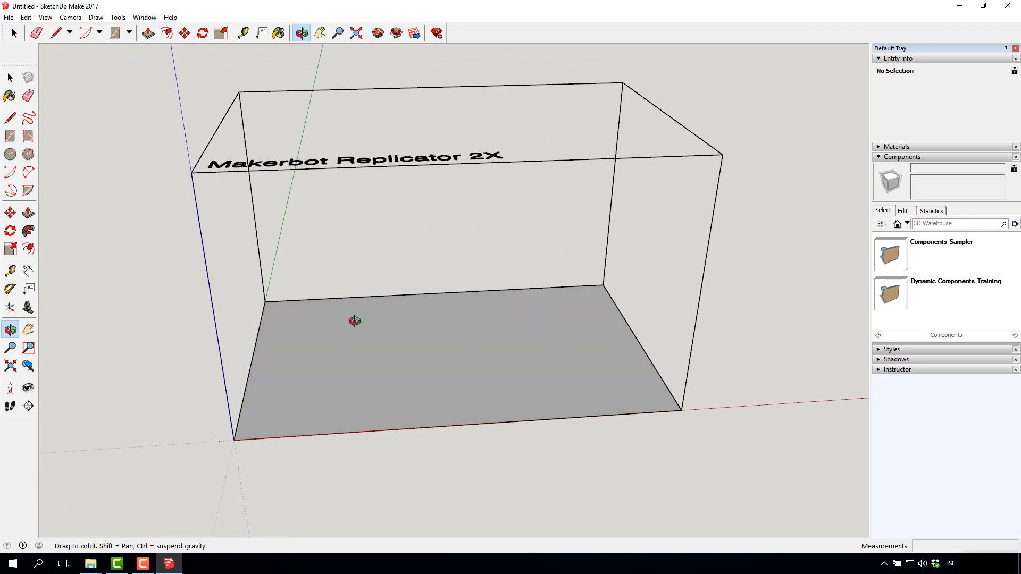
pyautogui.scroll(2, 375, 288)
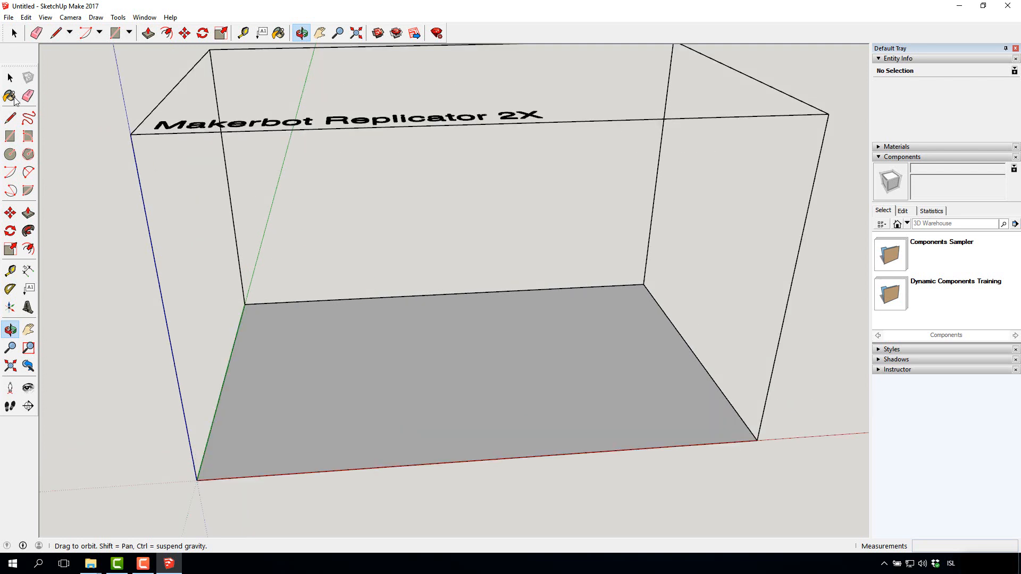
pyautogui.scroll(-2, 251, 232)
pyautogui.click(11, 79)
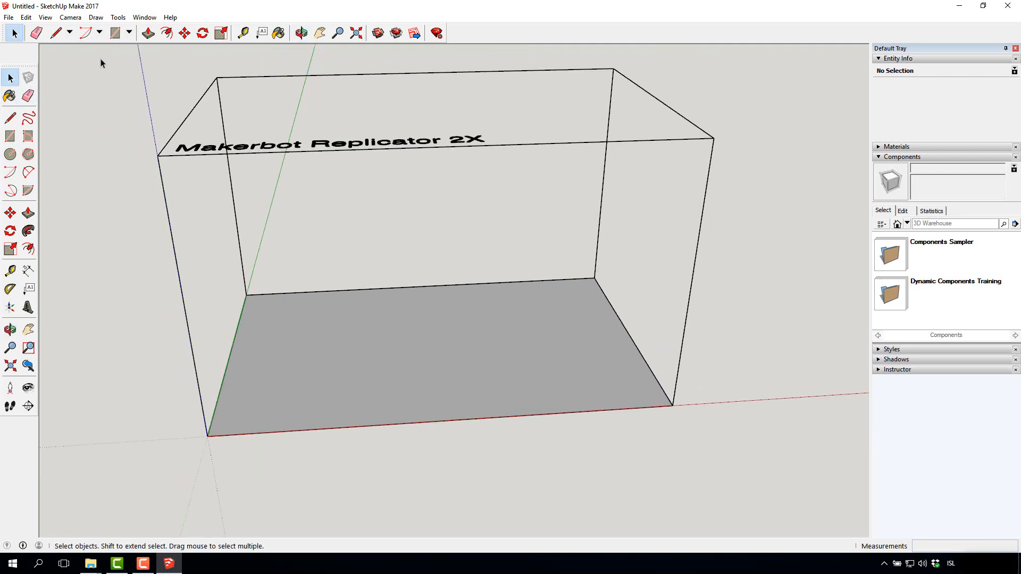
pyautogui.moveTo(100, 59); pyautogui.dragTo(760, 479)
pyautogui.press('Delete')
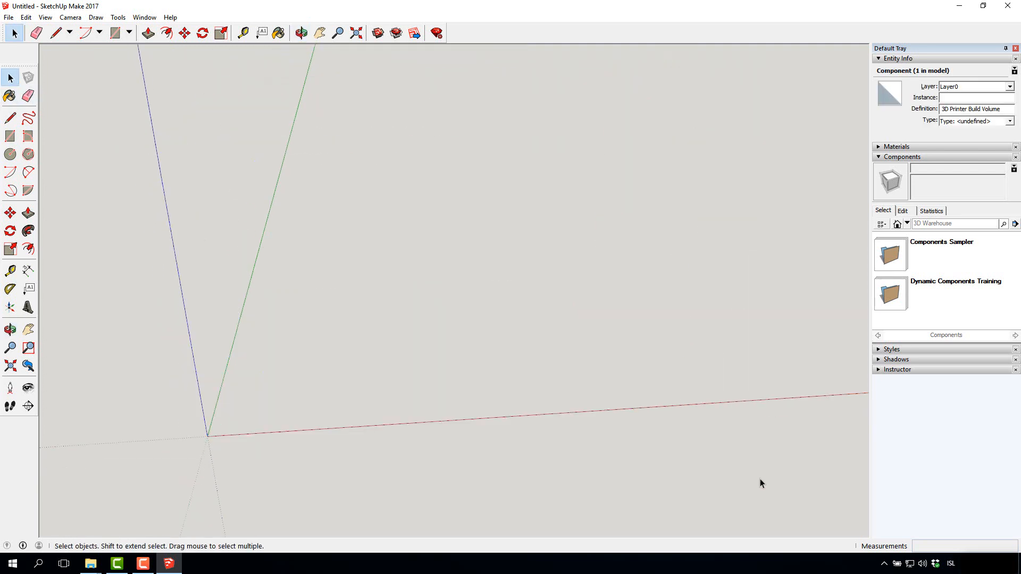
# Draw a ground-plane circle of about 29.5 mm radius near the origin and extrude it upward about 55 mm into a cylinder.
pyautogui.scroll(2, 410, 405)
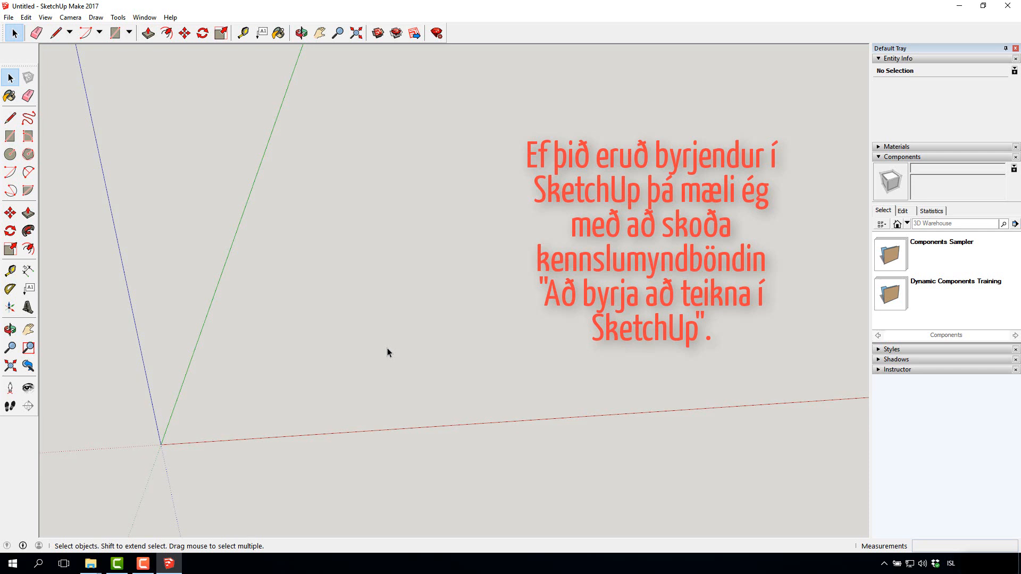
pyautogui.click(10, 155)
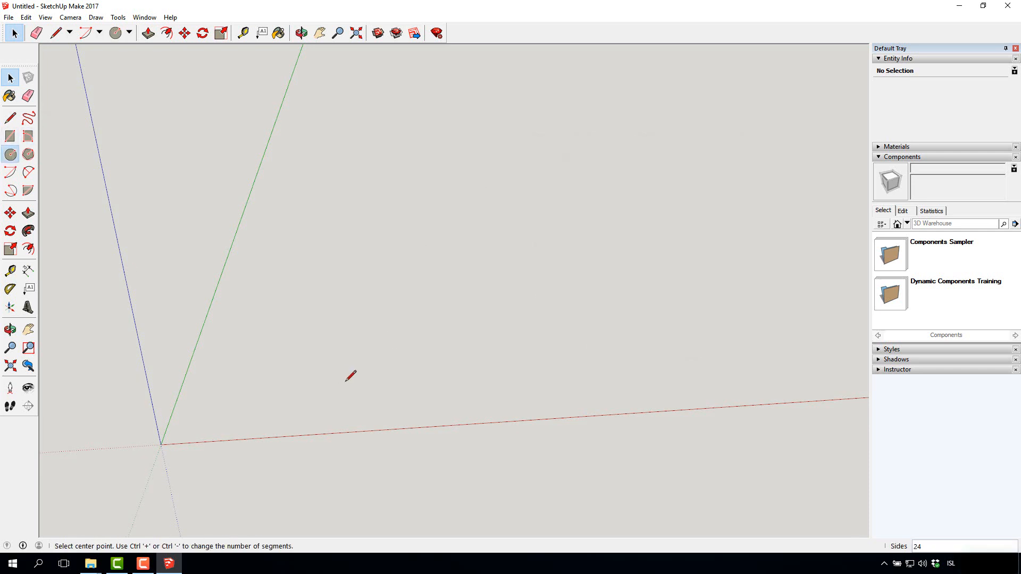
pyautogui.click(287, 375)
pyautogui.click(346, 349)
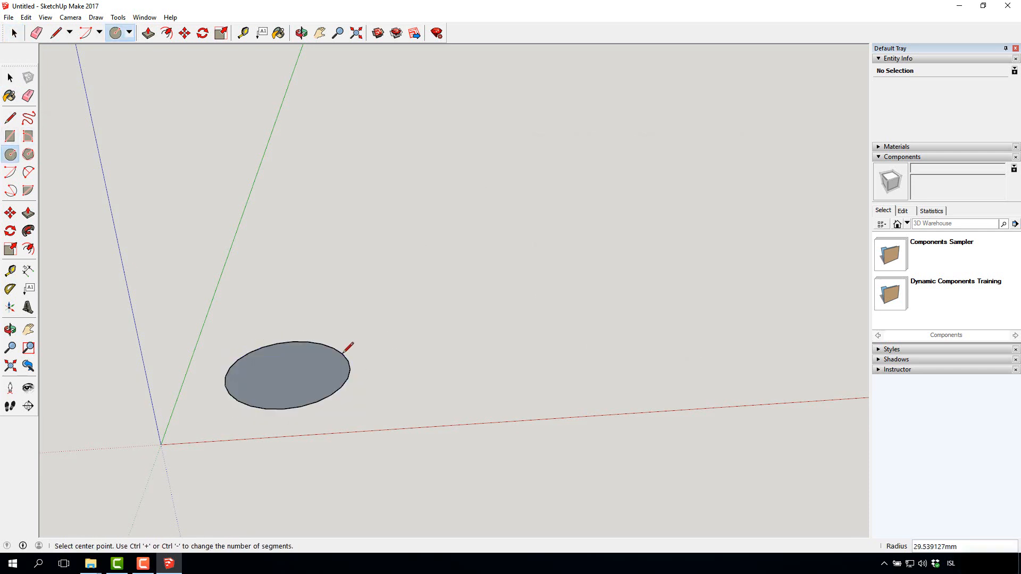
pyautogui.click(28, 213)
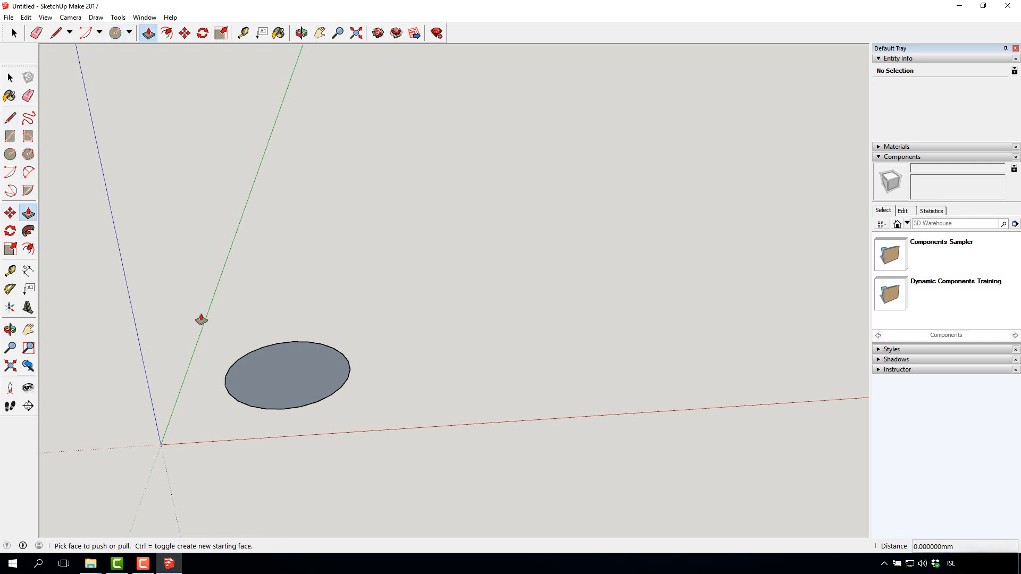
pyautogui.moveTo(270, 374); pyautogui.dragTo(275, 271)
pyautogui.click(10, 78)
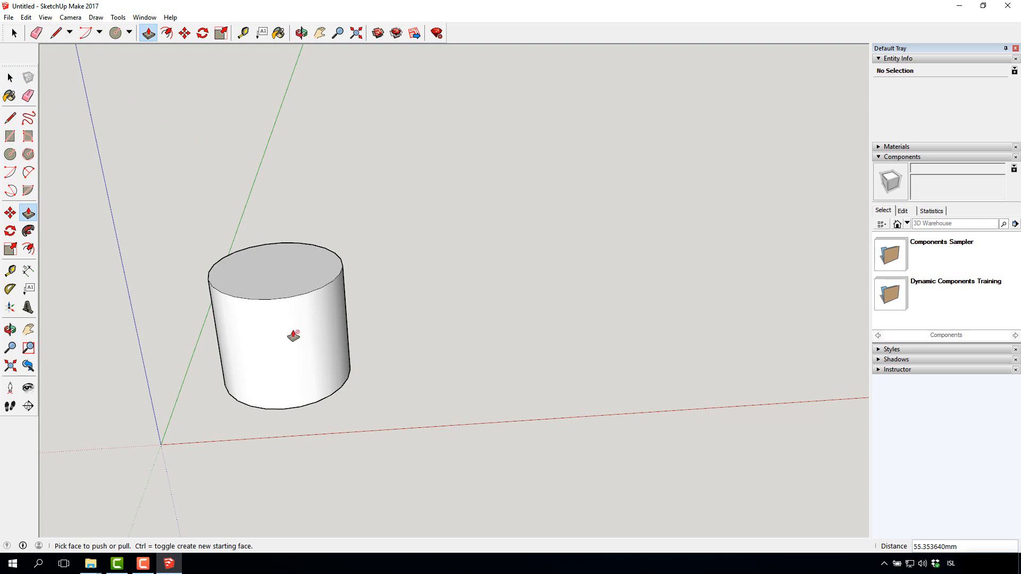
pyautogui.click(10, 78)
# Draw a small circle near the middle of the cylinder's top face.
pyautogui.scroll(3, 208, 318)
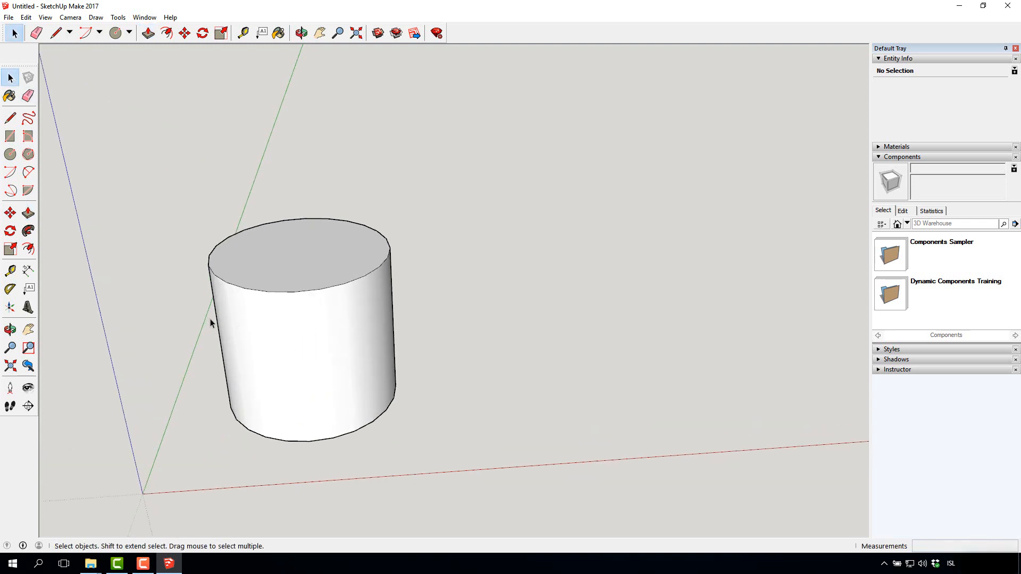
pyautogui.click(10, 154)
pyautogui.click(299, 264)
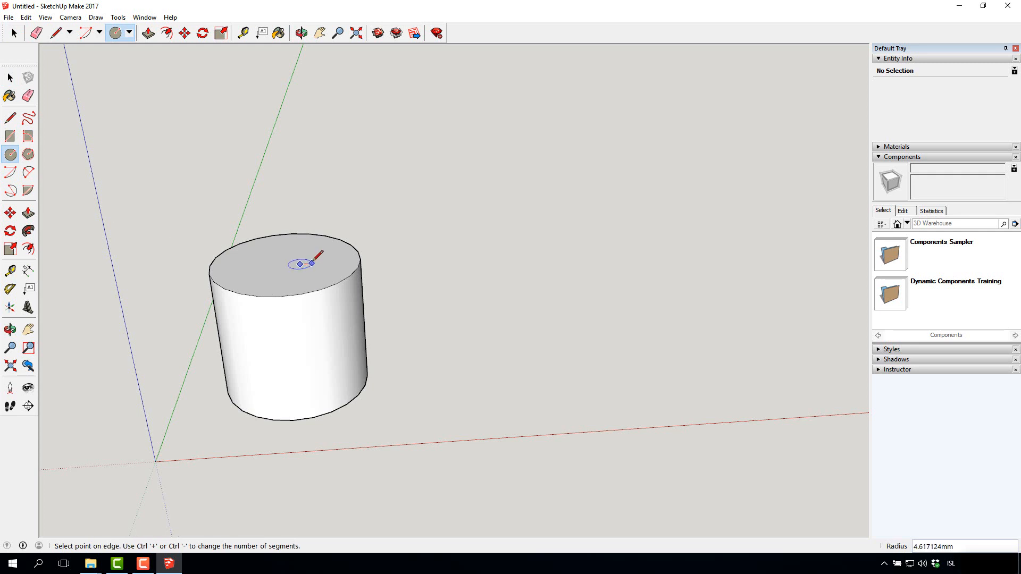
pyautogui.click(318, 262)
pyautogui.press('space')
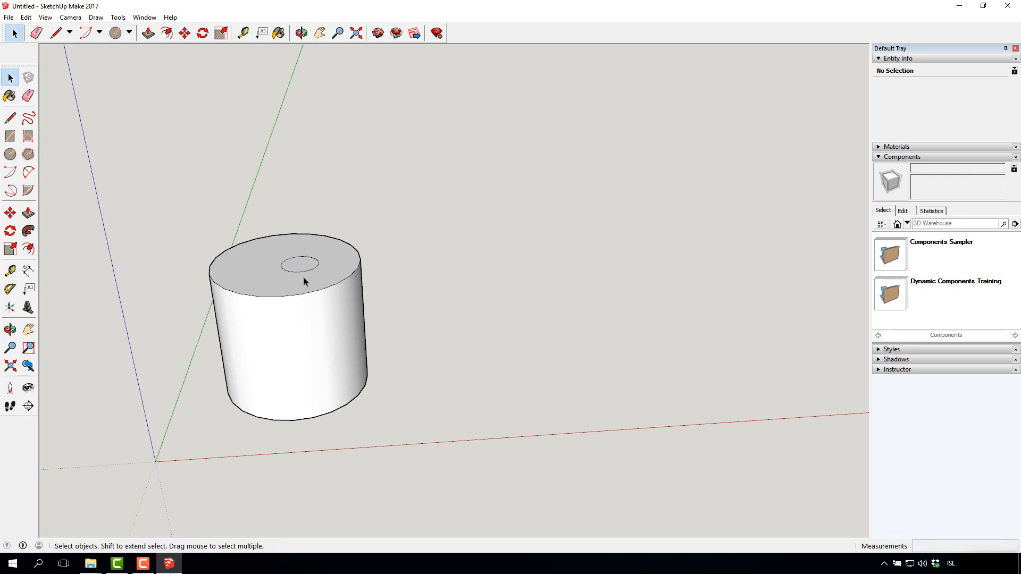
# Delete the face inside the small circle and look into the cylinder from above.
pyautogui.click(298, 265)
pyautogui.click(359, 201)
pyautogui.click(11, 329)
pyautogui.moveTo(266, 244); pyautogui.dragTo(303, 266)
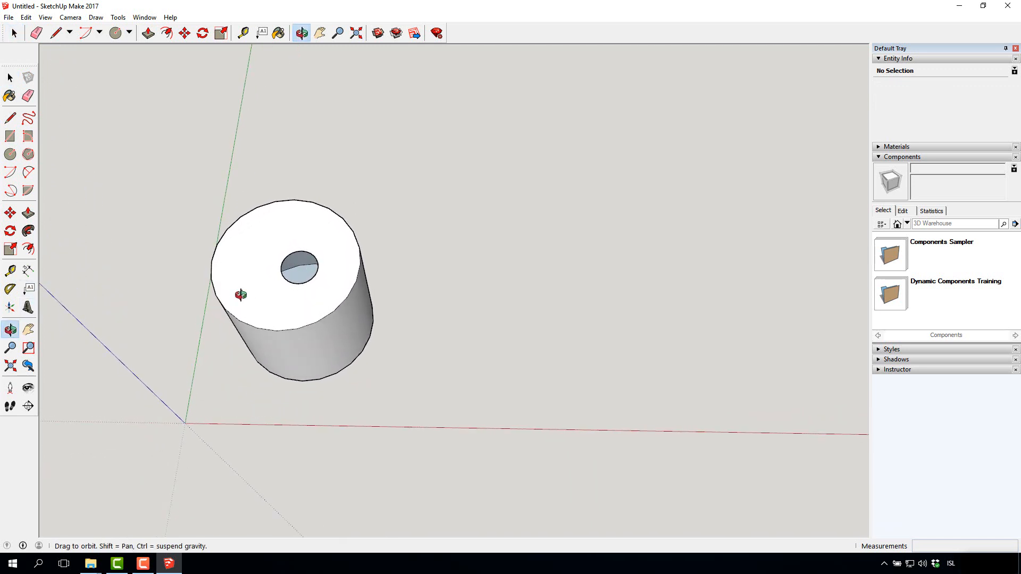
# Undo the deletion of the face inside the small circle and return to a side view of the cylinder.
pyautogui.click(10, 78)
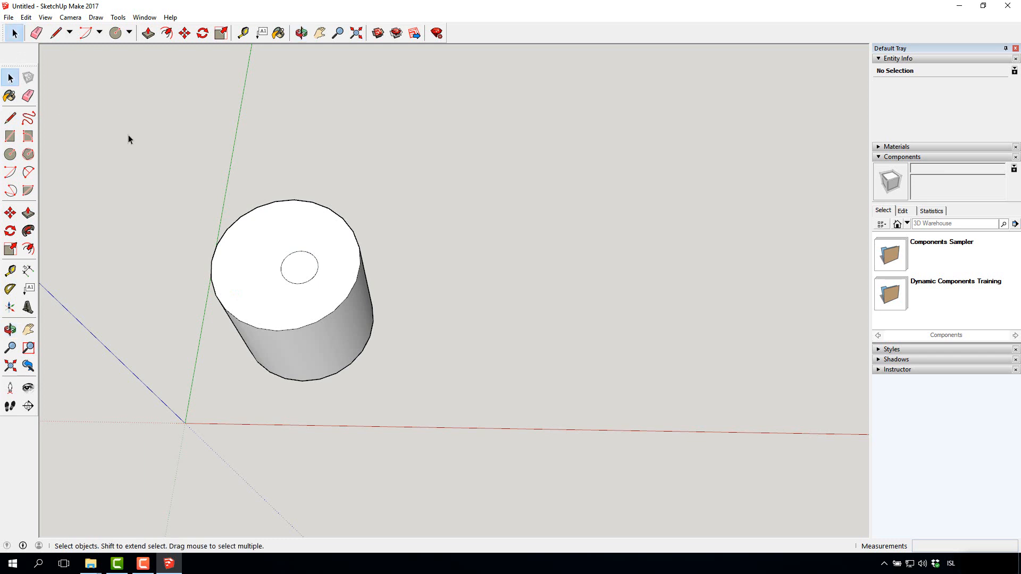
pyautogui.scroll(2, 158, 203)
pyautogui.scroll(-1, 157, 203)
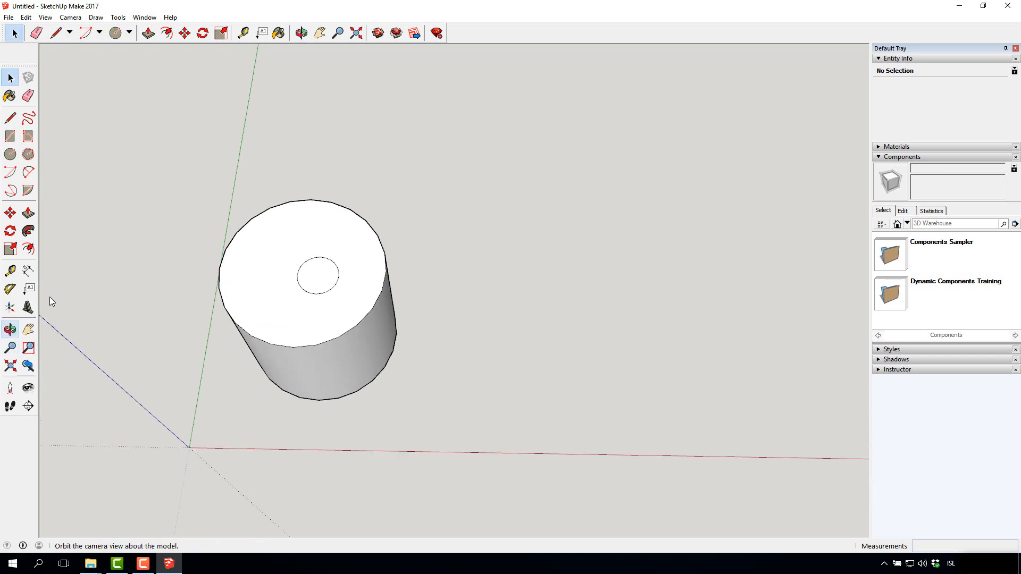
pyautogui.click(10, 330)
pyautogui.moveTo(160, 287); pyautogui.dragTo(247, 147)
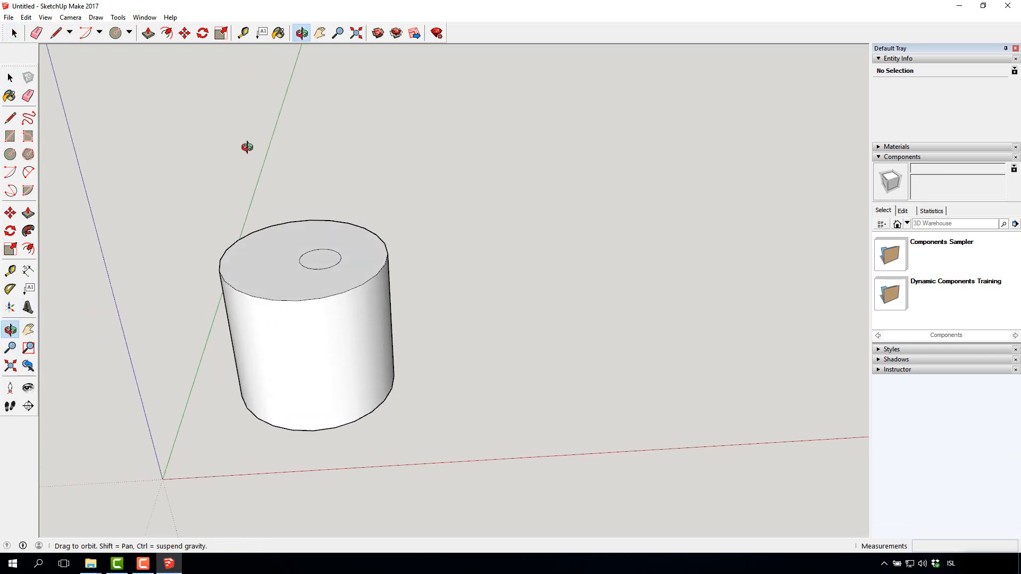
# Remove the small circle so that the cylinder's top is one plain face.
pyautogui.click(10, 77)
pyautogui.moveTo(147, 153); pyautogui.dragTo(438, 473)
pyautogui.click(346, 219)
pyautogui.doubleClick(320, 259)
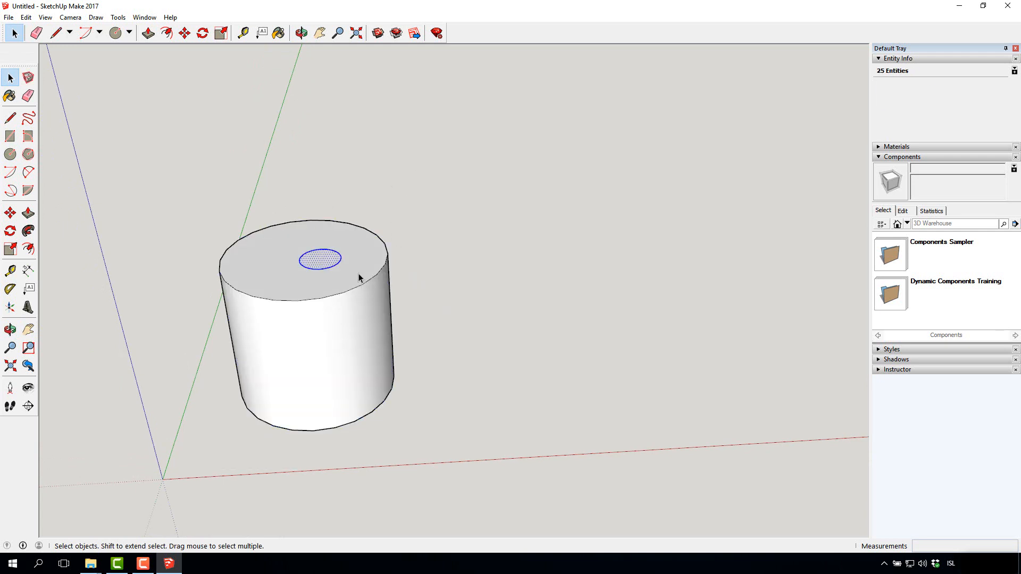
pyautogui.click(406, 158)
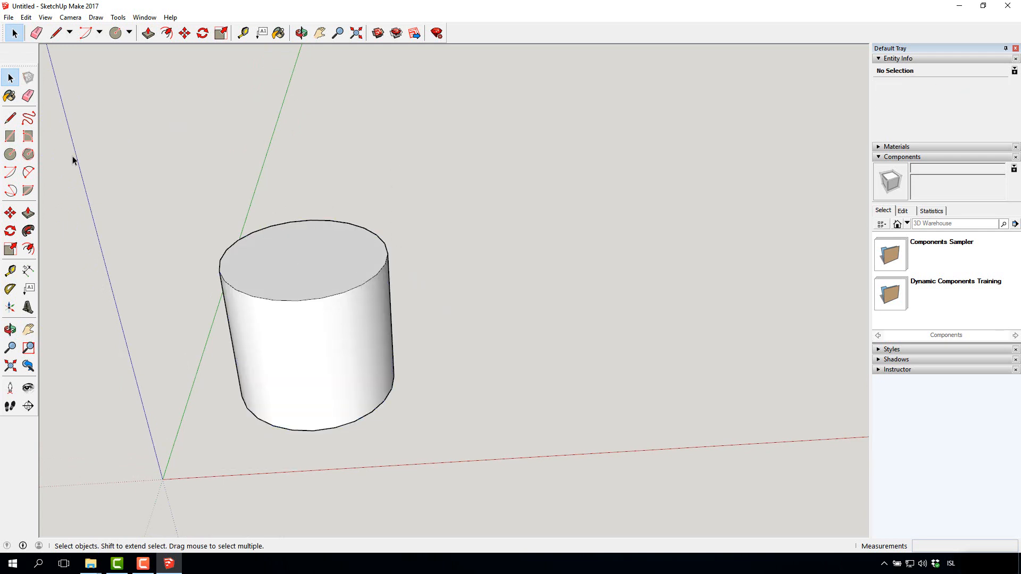
# Draw a ground-plane rectangle of about 81 by 53 mm beside the cylinder and extrude it upward into a box.
pyautogui.click(10, 136)
pyautogui.click(464, 405)
pyautogui.click(636, 318)
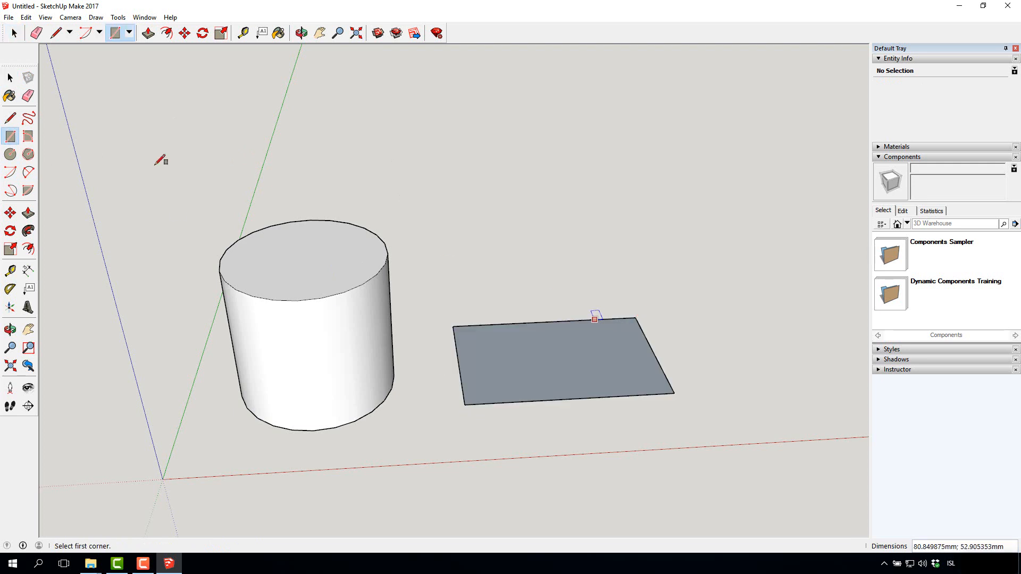
pyautogui.click(28, 213)
pyautogui.moveTo(541, 363); pyautogui.dragTo(539, 290)
pyautogui.press('space')
# Move the whole box by its lower front corner onto the front edge of the cylinder's base so the solids overlap.
pyautogui.moveTo(401, 163); pyautogui.dragTo(764, 435)
pyautogui.click(10, 212)
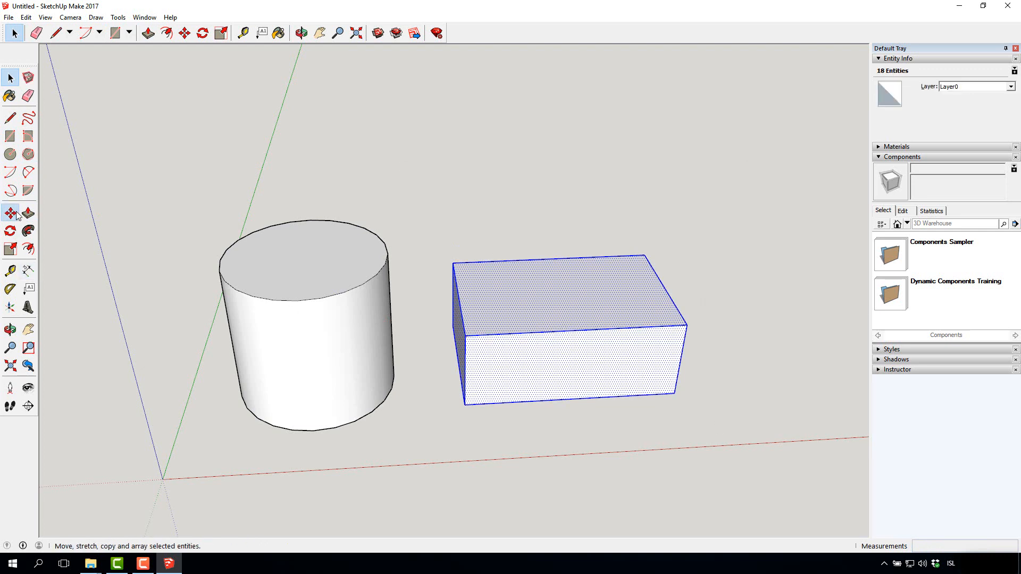
pyautogui.click(465, 404)
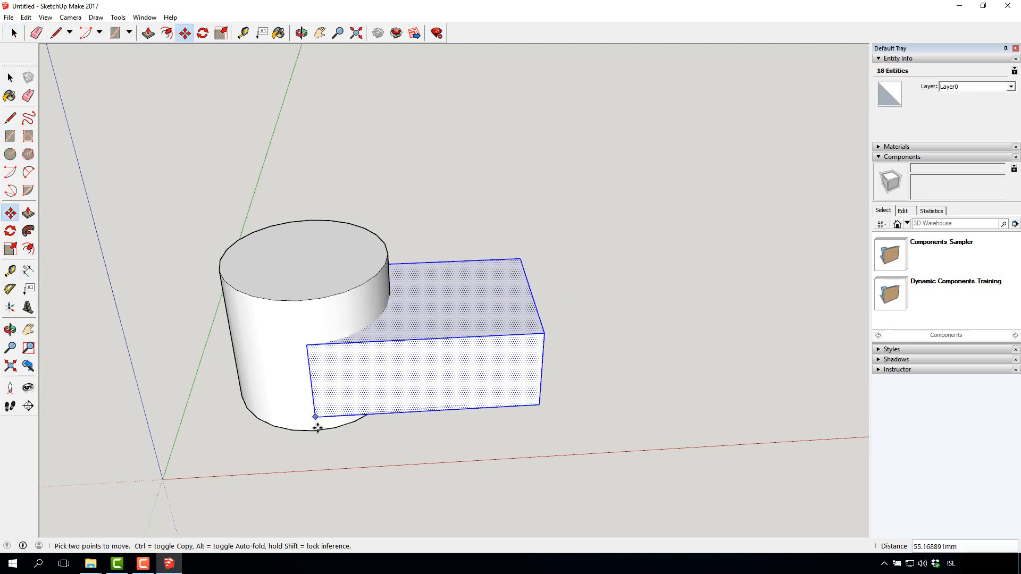
pyautogui.click(318, 431)
pyautogui.press('space')
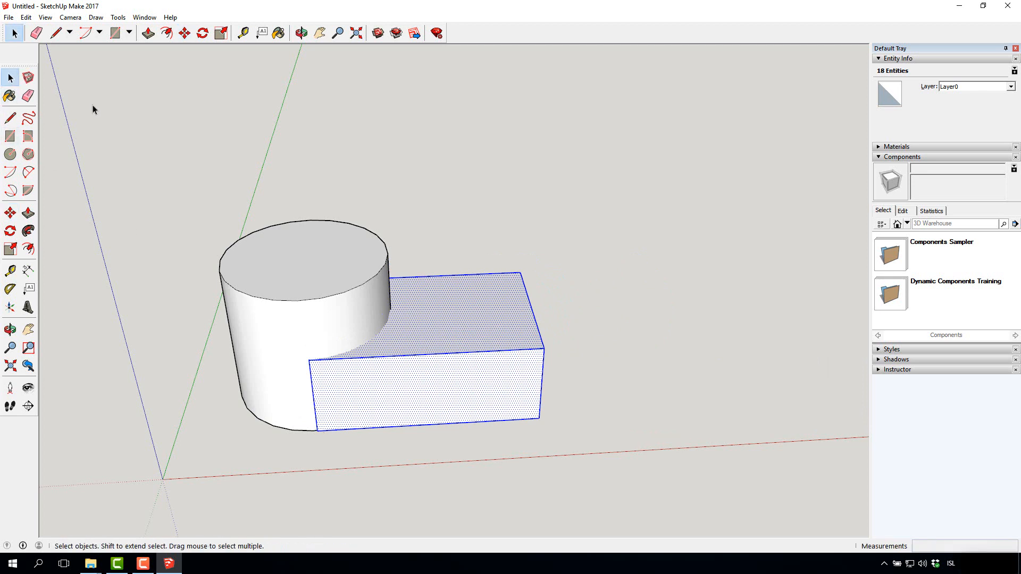
# Select both solids together and examine their overlap from the box's front corner.
pyautogui.moveTo(138, 146); pyautogui.dragTo(627, 473)
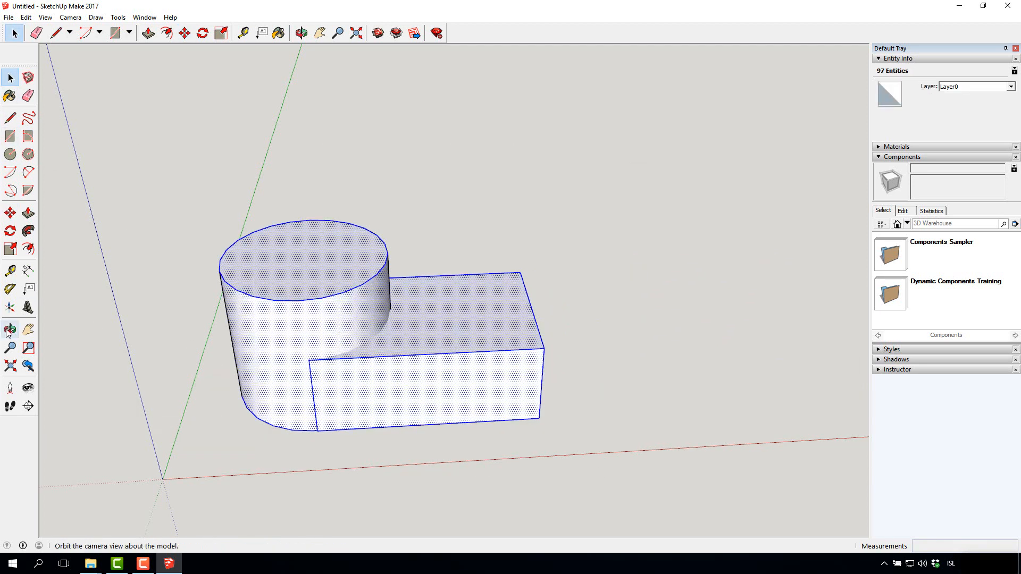
pyautogui.click(9, 330)
pyautogui.moveTo(511, 388); pyautogui.dragTo(393, 377)
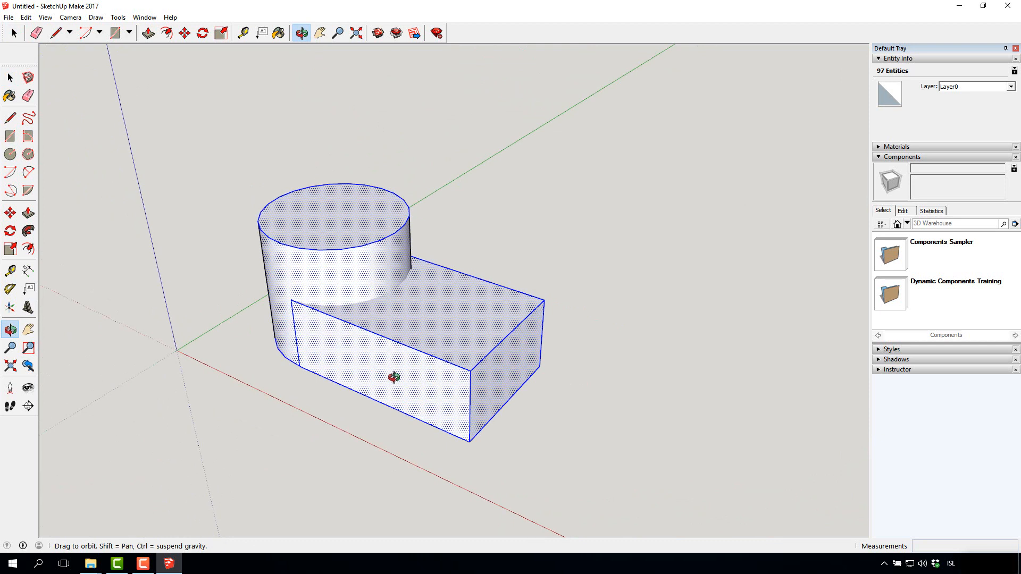
pyautogui.click(10, 78)
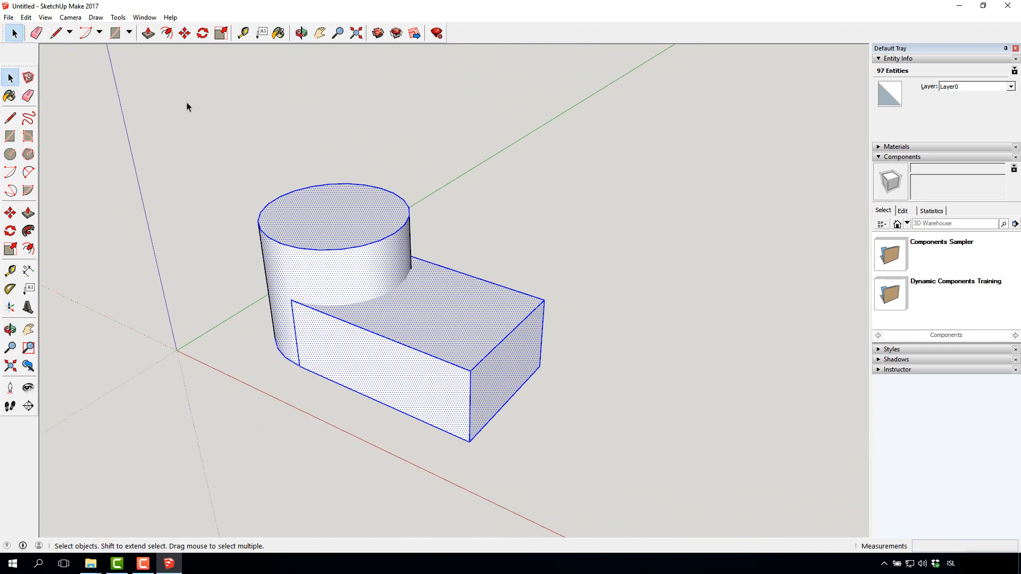
pyautogui.click(187, 107)
# Delete the long front face of the box and check the cylinder's side surface inside it.
pyautogui.click(318, 331)
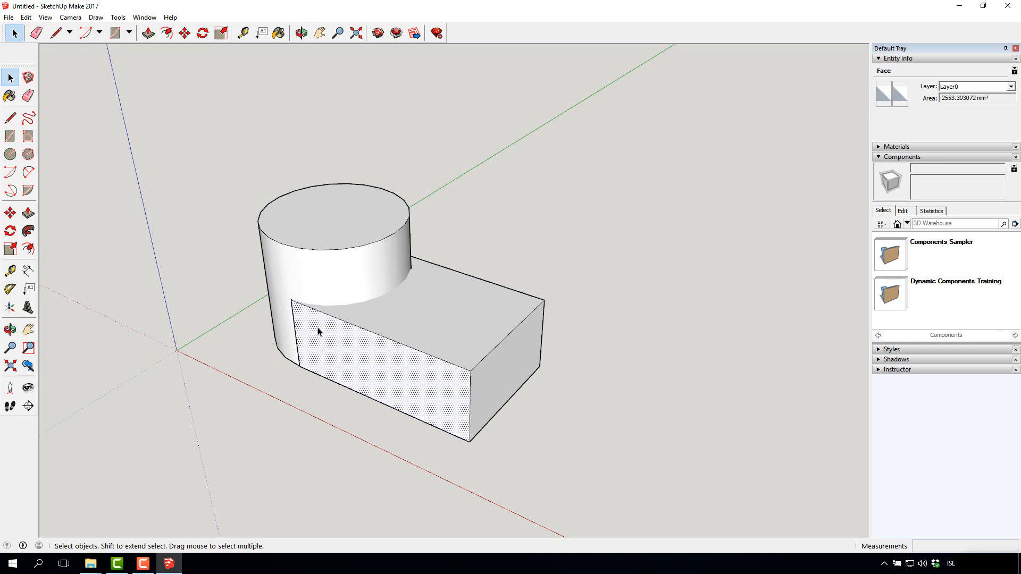
pyautogui.press('Delete')
pyautogui.scroll(4, 338, 368)
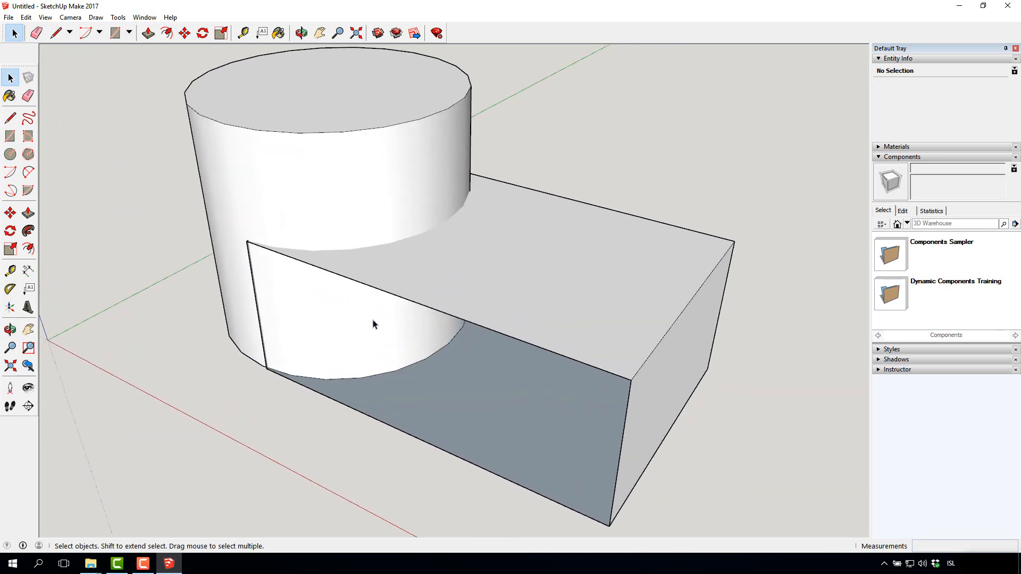
pyautogui.click(372, 334)
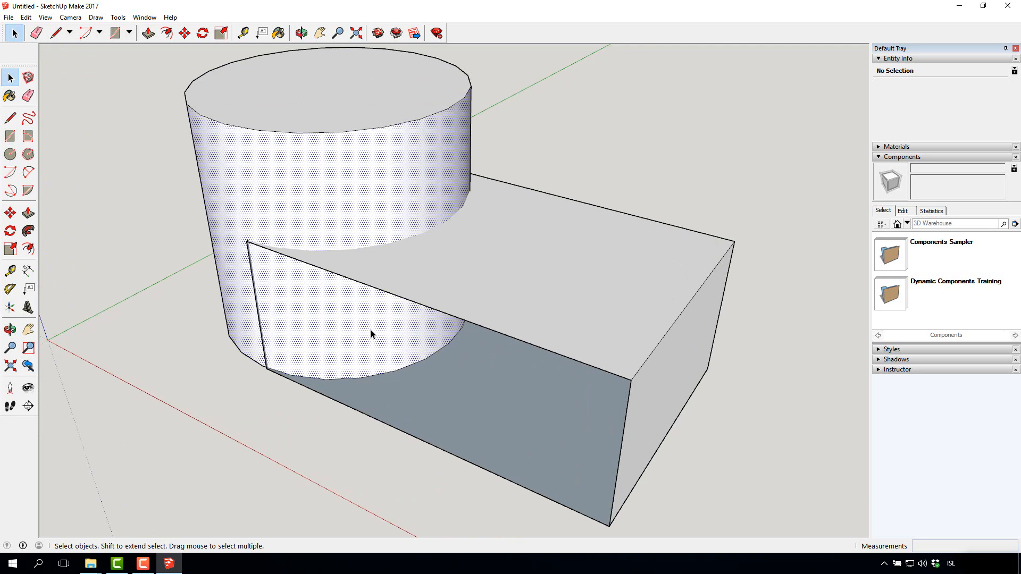
pyautogui.click(594, 135)
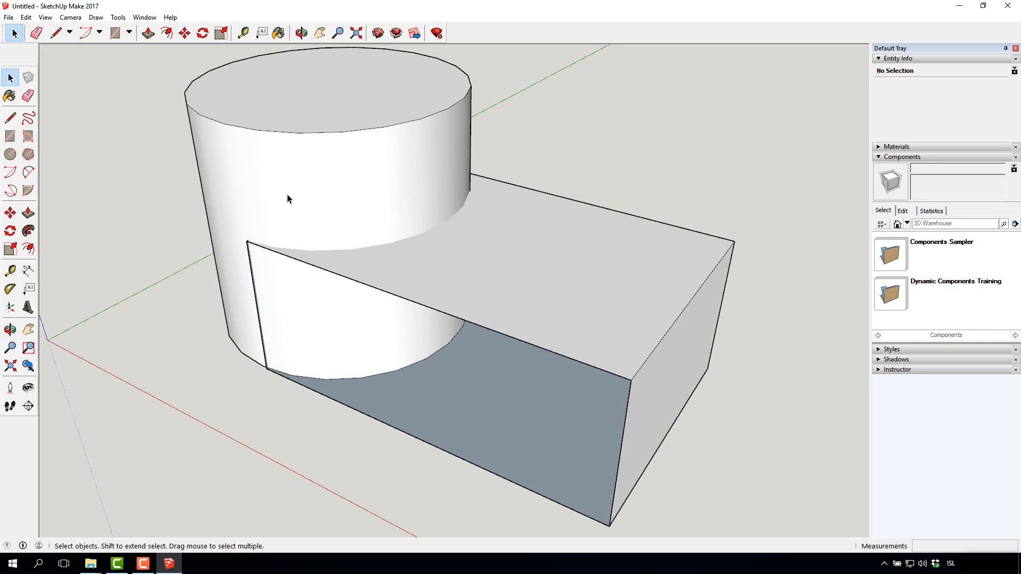
pyautogui.scroll(-2, 316, 237)
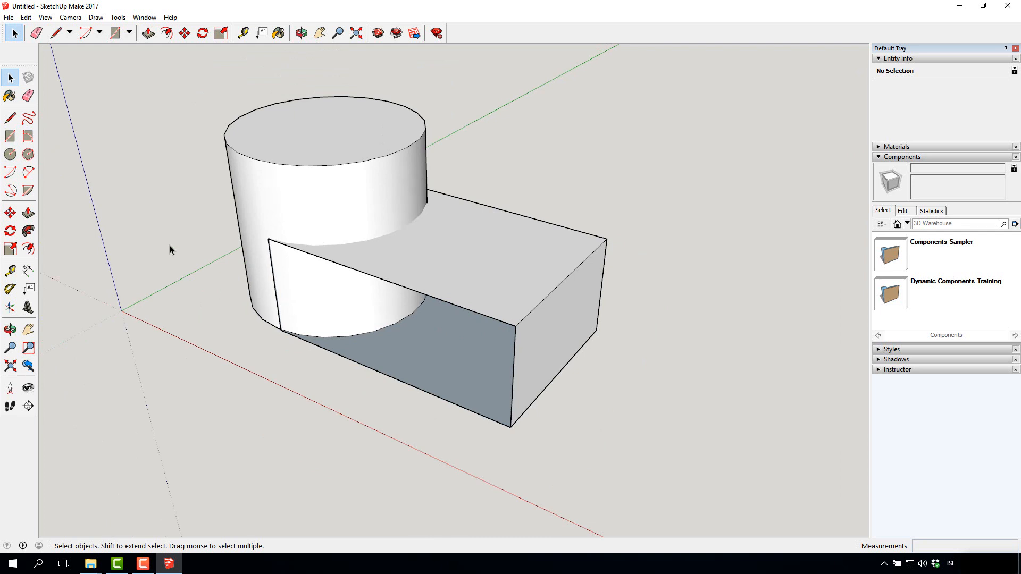
# Undo the front face deletion and the box move.
pyautogui.hotkey('ctrl', 'z')
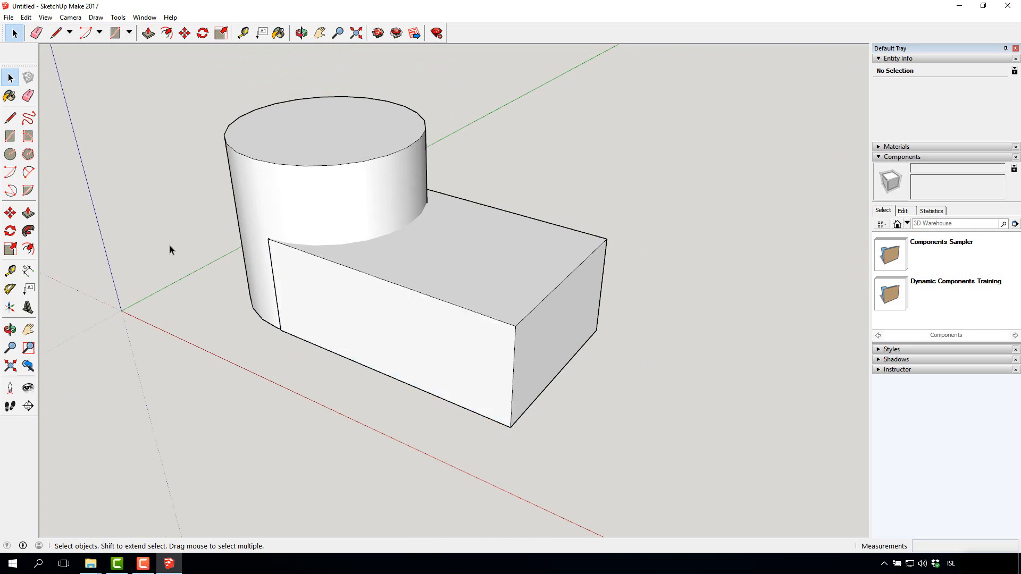
pyautogui.hotkey('ctrl', 'z')
pyautogui.scroll(-2, 165, 244)
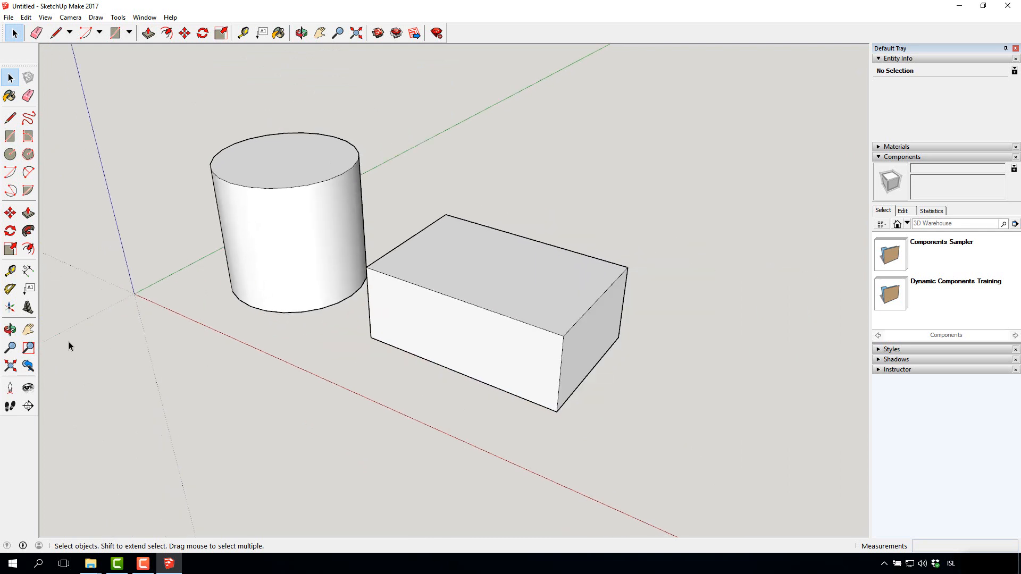
# Make the whole cylinder a component with the default component settings and select it to check its entity information.
pyautogui.click(10, 330)
pyautogui.moveTo(256, 300); pyautogui.dragTo(428, 291)
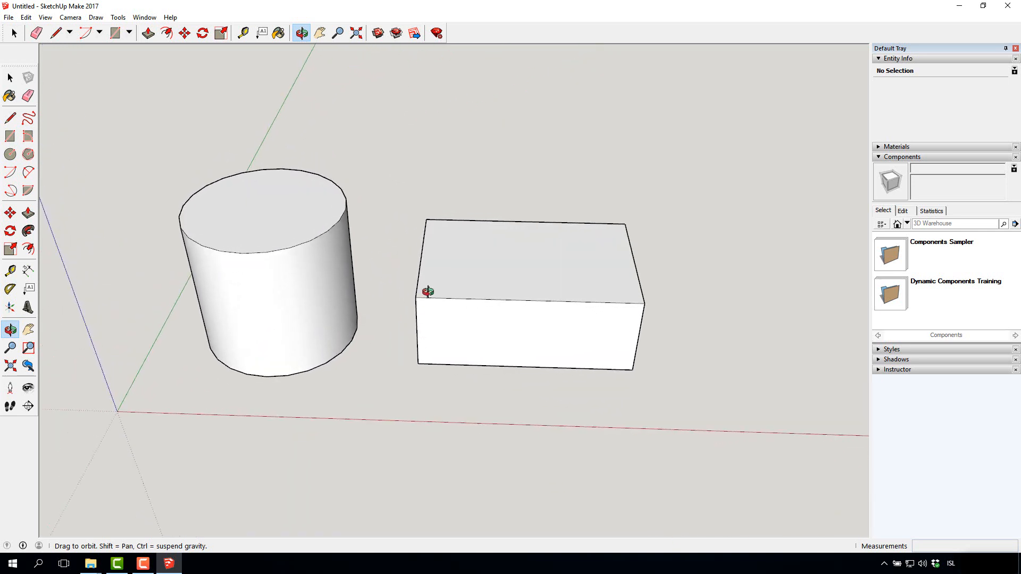
pyautogui.click(10, 78)
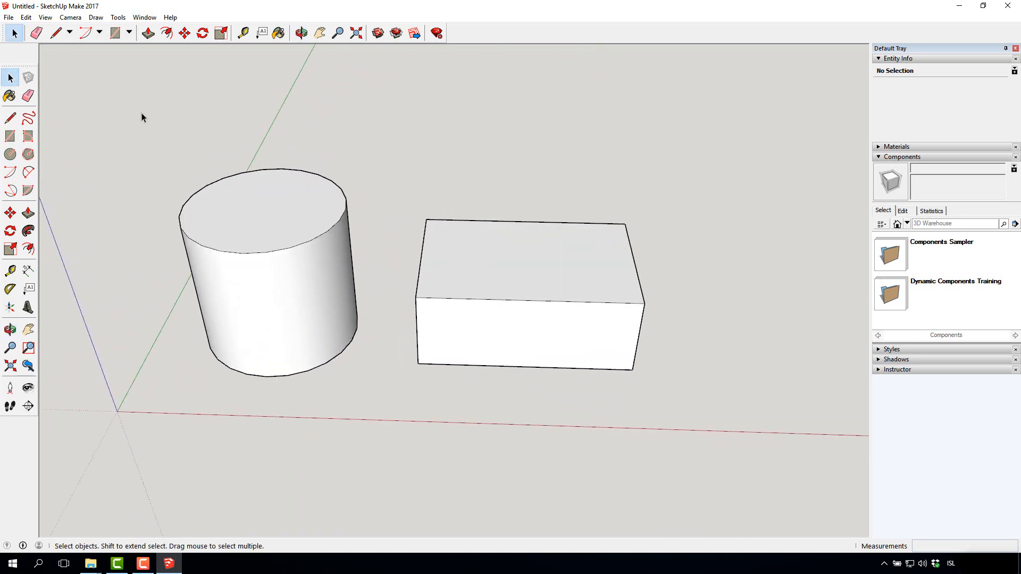
pyautogui.moveTo(94, 87); pyautogui.dragTo(376, 435)
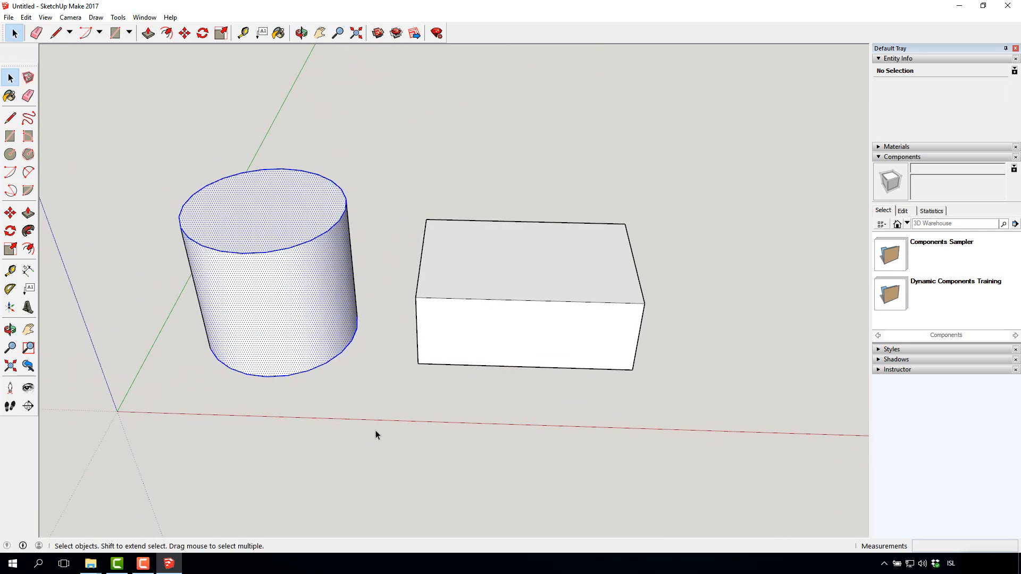
pyautogui.click(30, 79)
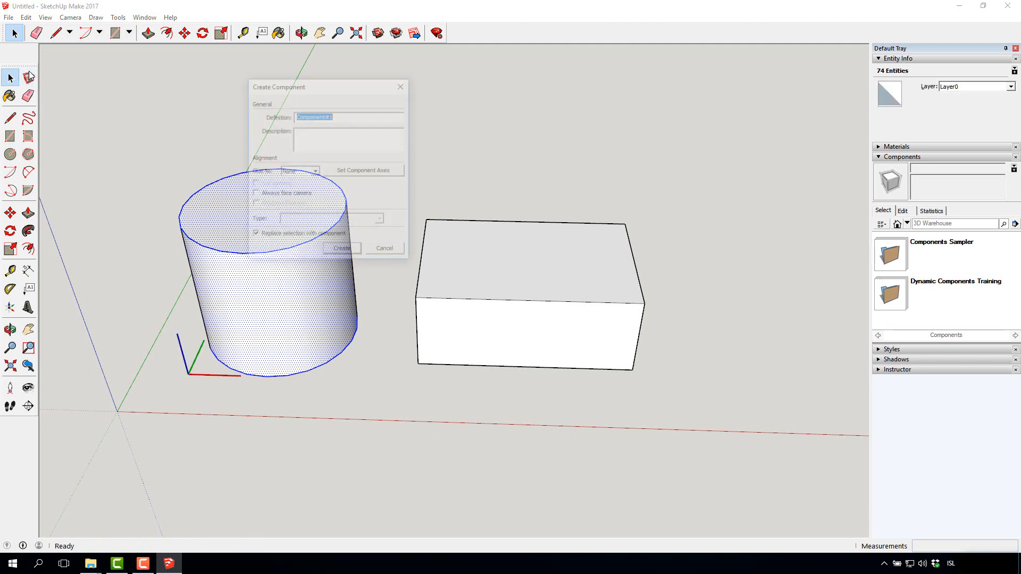
pyautogui.click(343, 251)
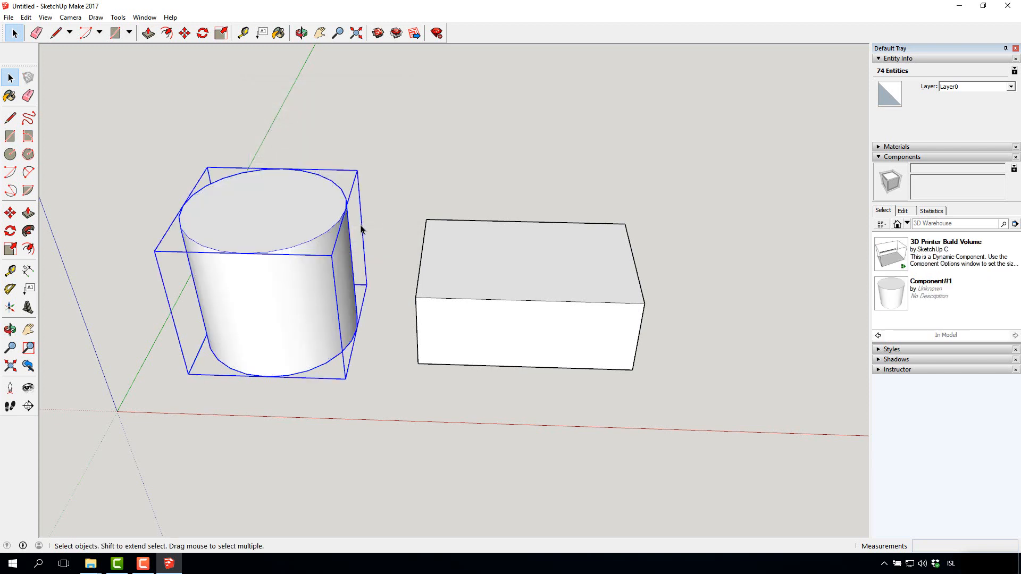
pyautogui.click(401, 170)
pyautogui.click(309, 196)
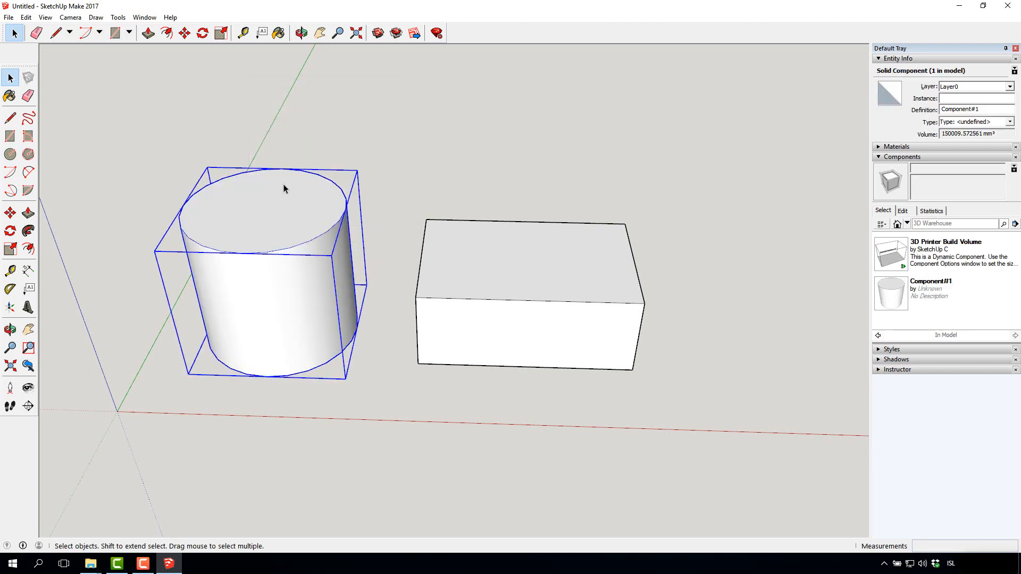
# Make the whole box a separate component with the default component settings.
pyautogui.moveTo(370, 118); pyautogui.dragTo(705, 413)
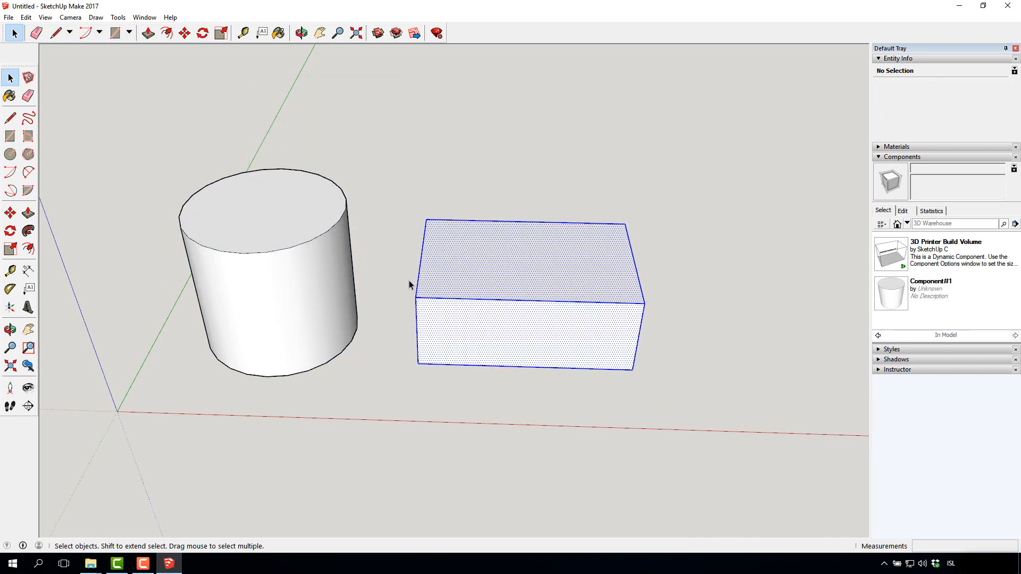
pyautogui.click(29, 79)
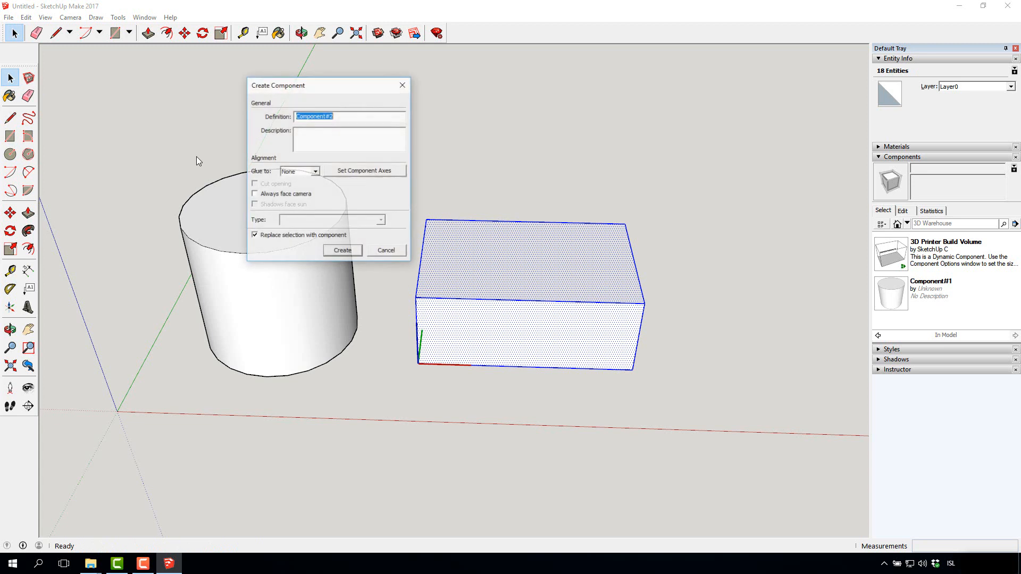
pyautogui.click(352, 251)
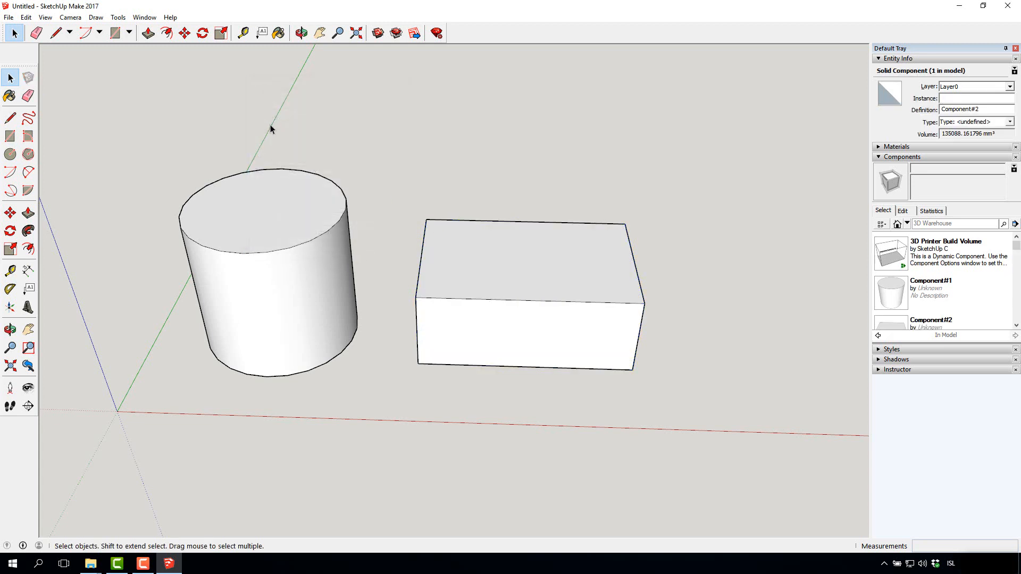
pyautogui.click(270, 128)
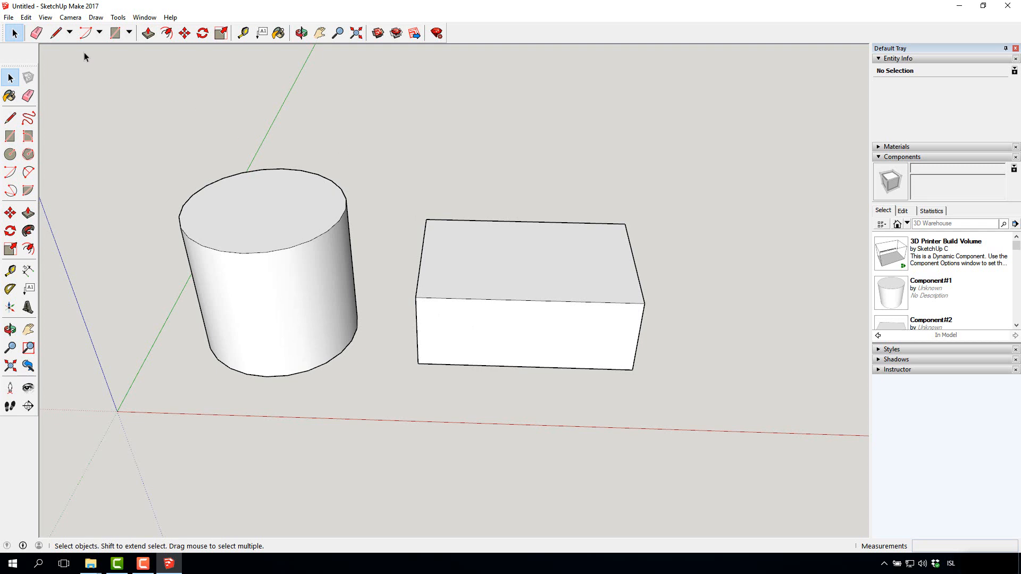
# Show the Solid Tools toolbar.
pyautogui.click(46, 18)
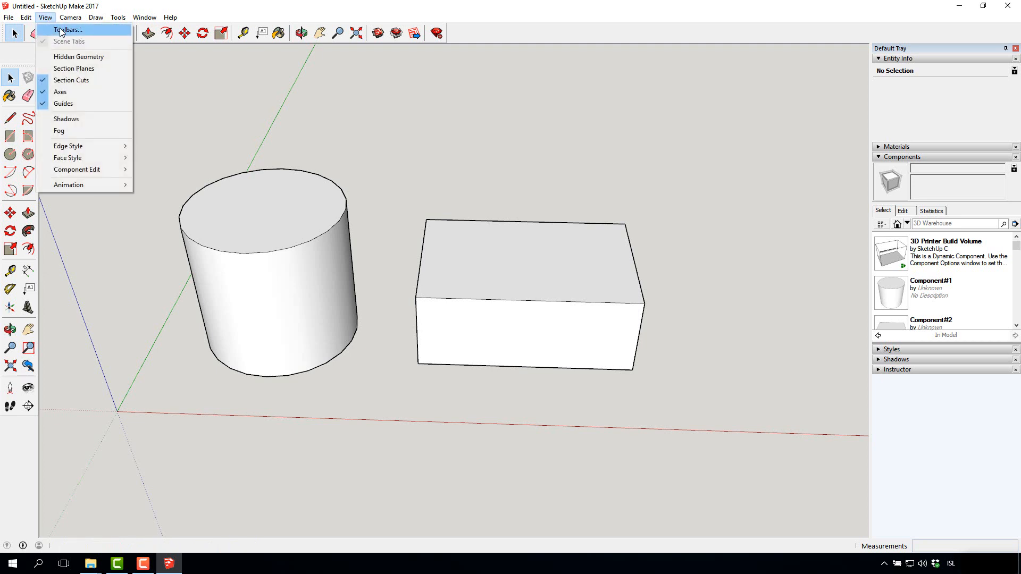
pyautogui.click(61, 30)
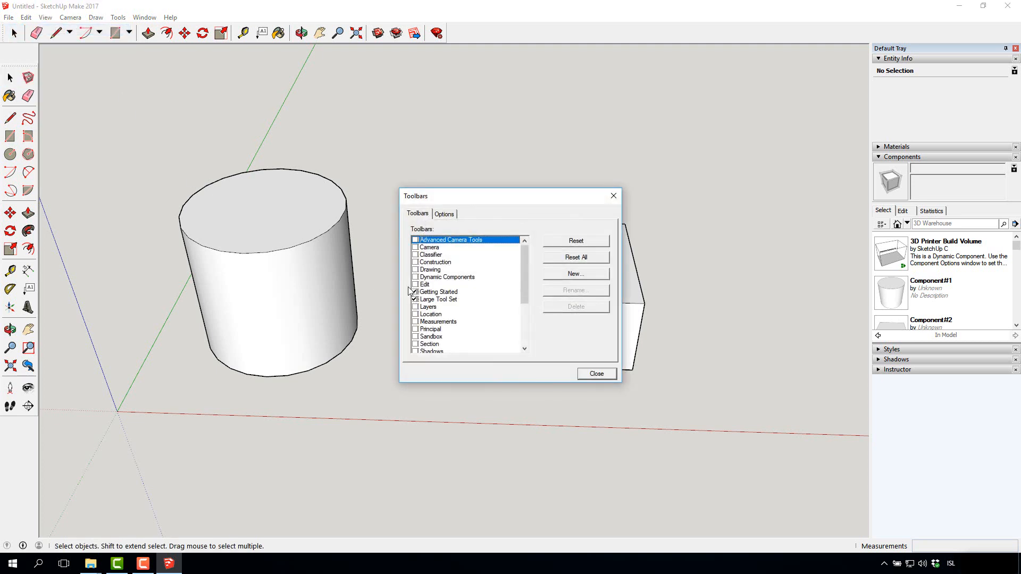
pyautogui.scroll(-2, 427, 312)
pyautogui.click(416, 315)
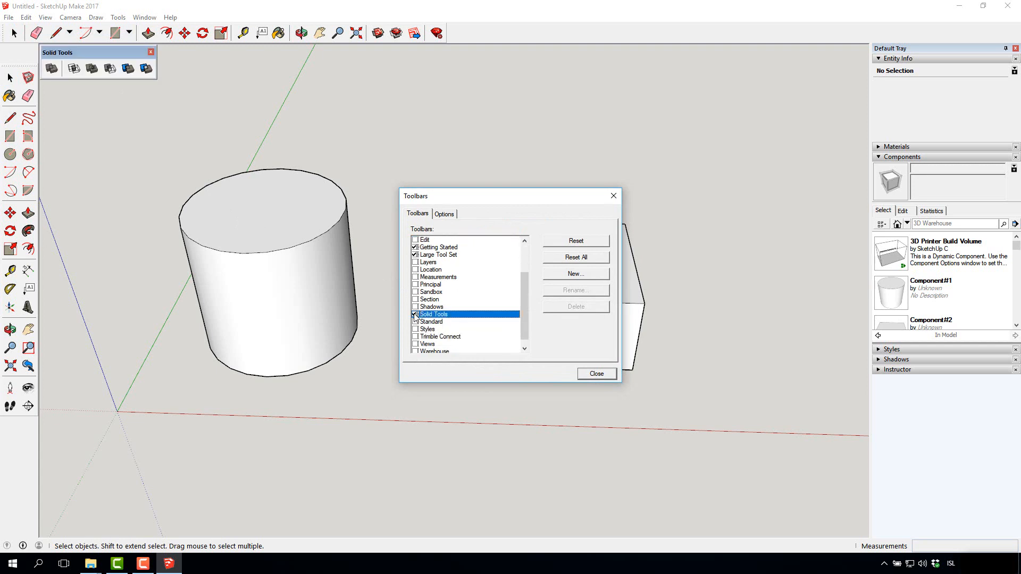
pyautogui.click(597, 374)
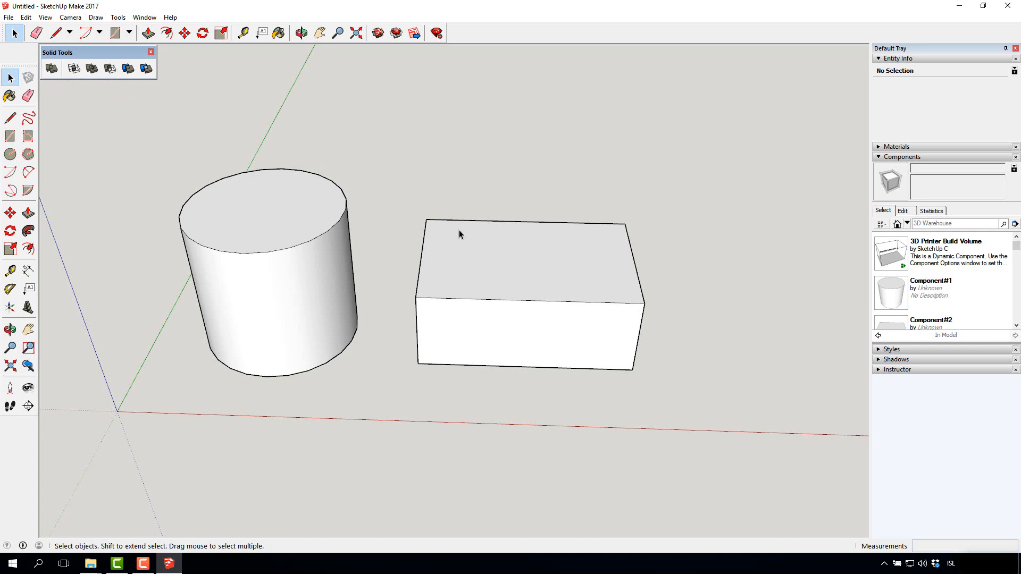
# Move the box component about 51 mm by its upper front corner onto the cylinder's side face so the solids overlap.
pyautogui.click(455, 262)
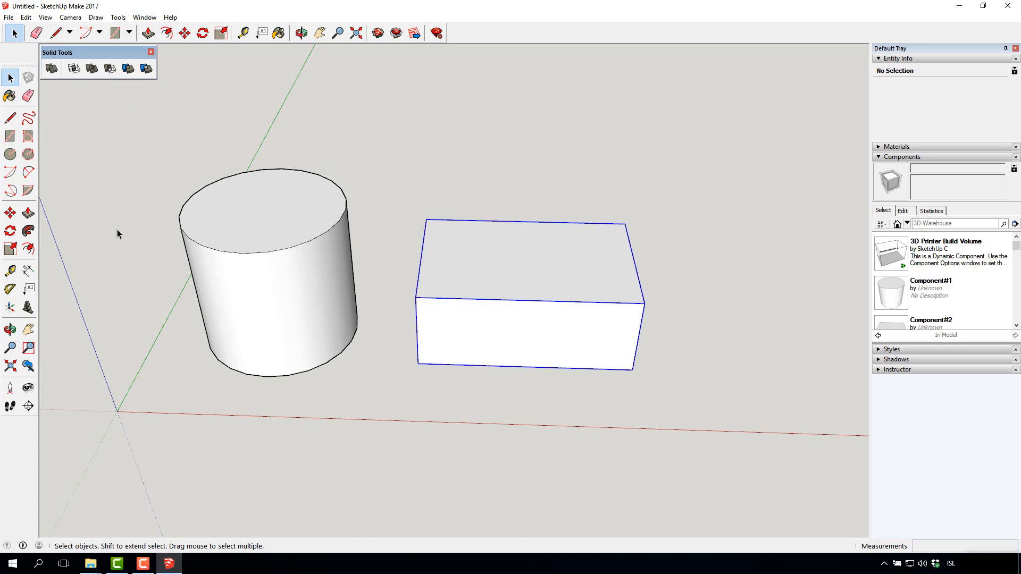
pyautogui.click(9, 214)
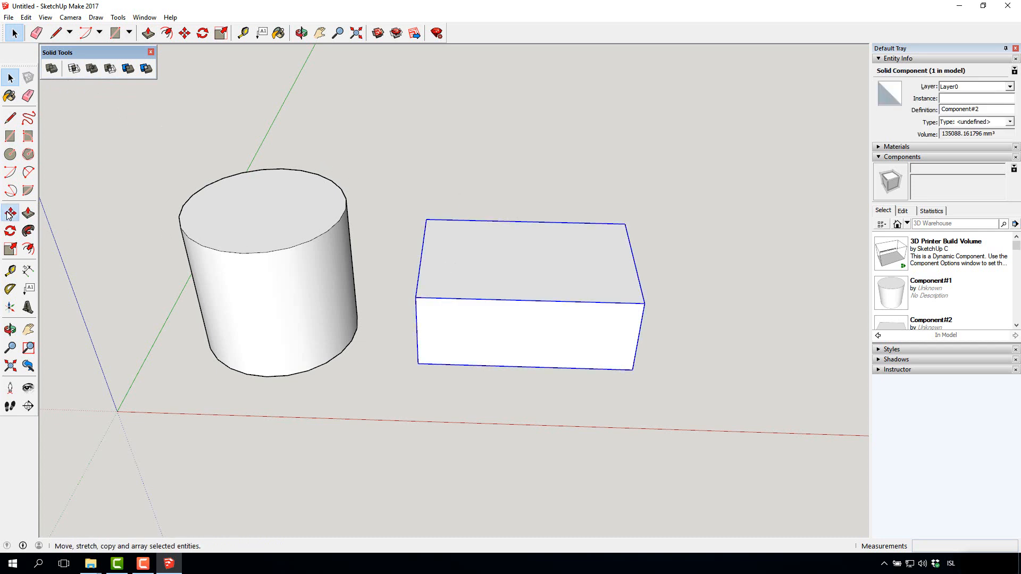
pyautogui.click(416, 297)
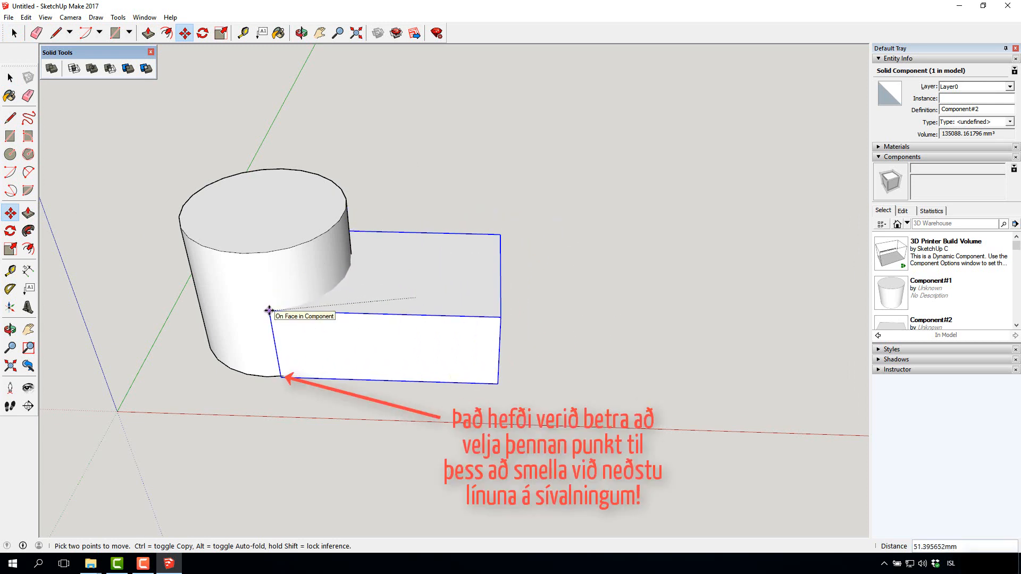
pyautogui.click(269, 309)
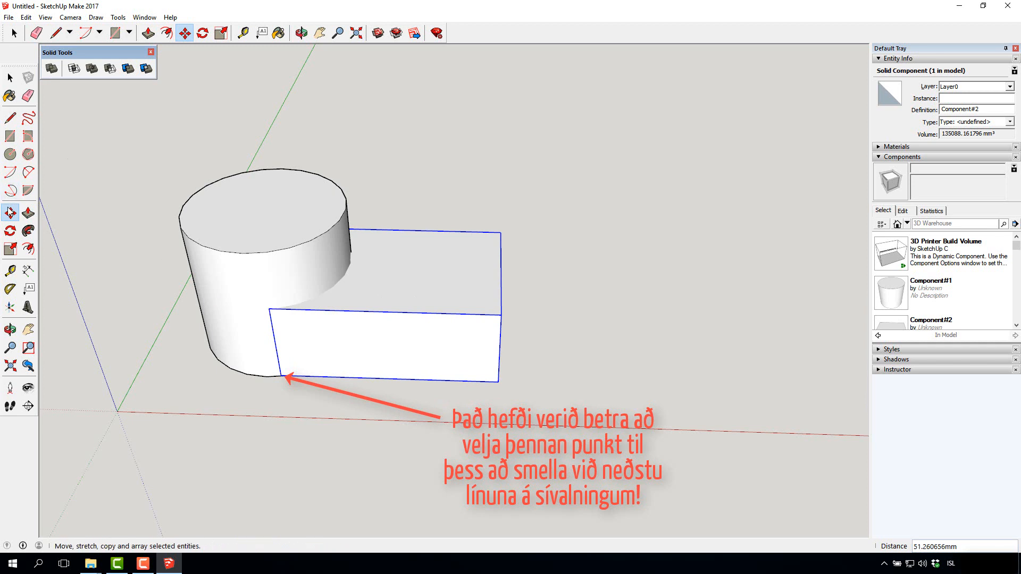
# Combine the cylinder and box components into one solid with Outer Shell and check that they select as one object.
pyautogui.scroll(-1, 191, 266)
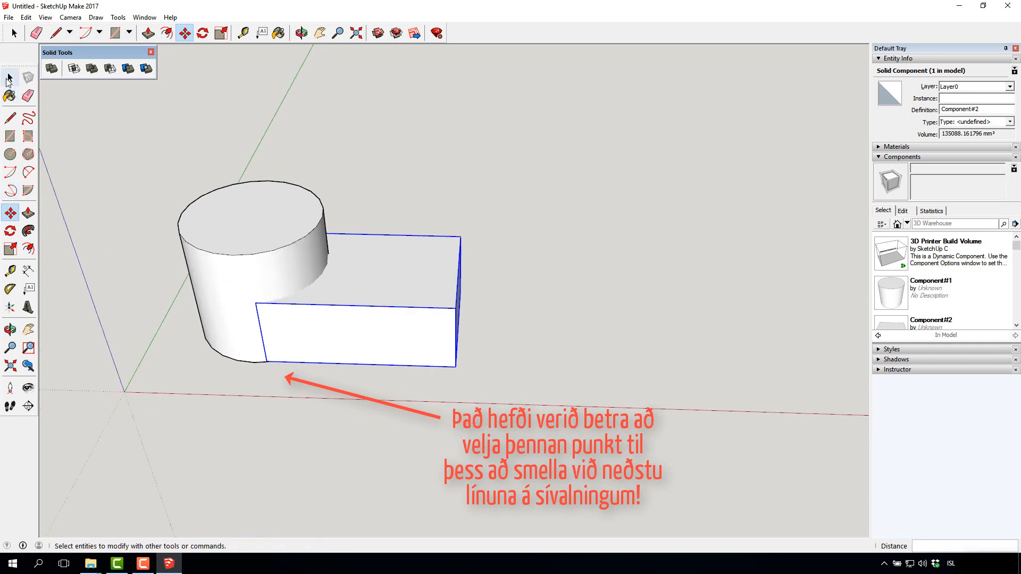
pyautogui.click(9, 78)
pyautogui.click(106, 154)
pyautogui.click(260, 216)
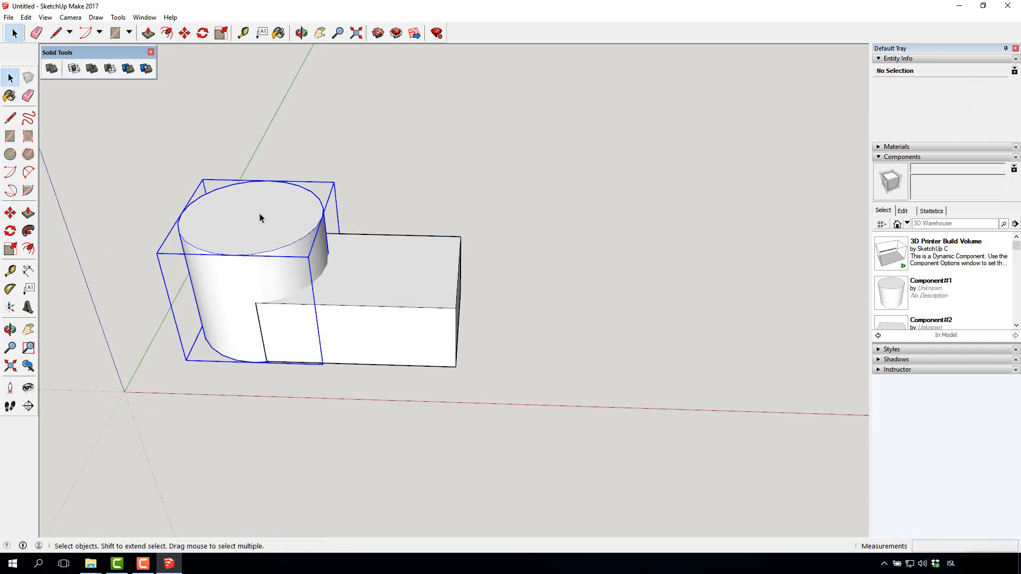
pyautogui.keyDown('shift'); pyautogui.click(404, 274); pyautogui.keyUp('shift')
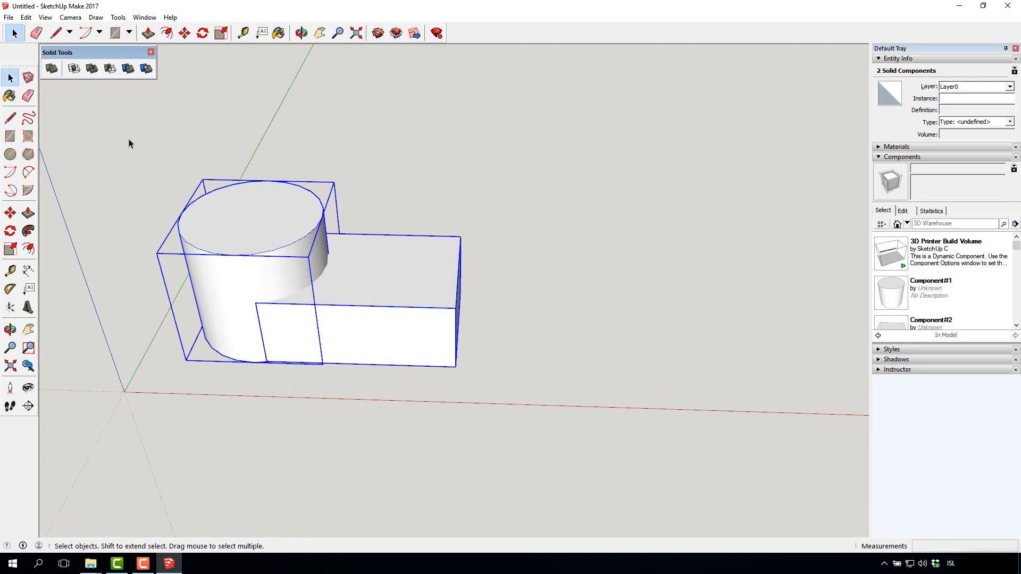
pyautogui.click(51, 70)
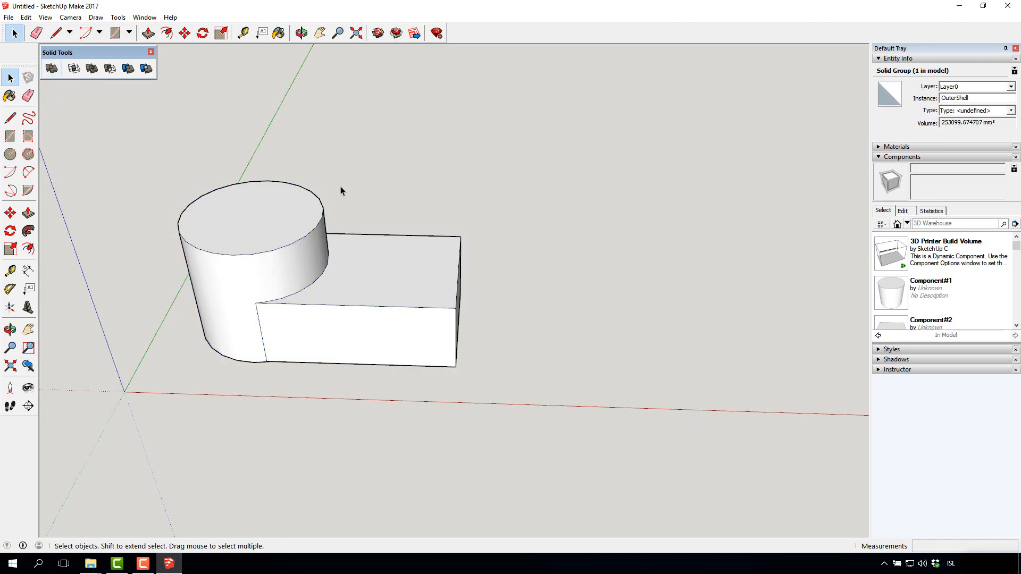
pyautogui.click(350, 264)
pyautogui.click(351, 154)
pyautogui.click(363, 265)
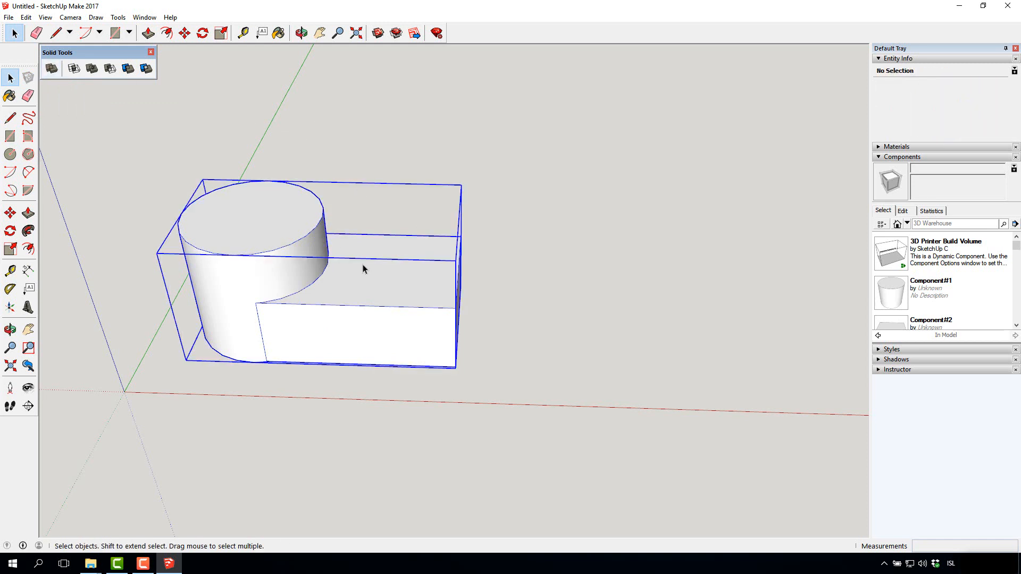
pyautogui.click(361, 151)
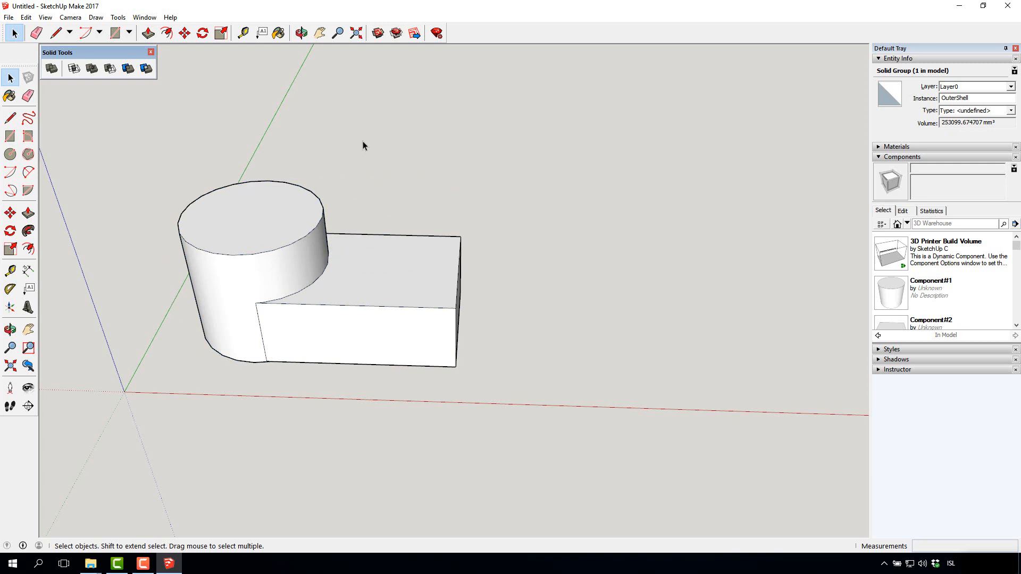
# Open the combined solid for editing, delete the box part's long front face, and examine the interior where the shapes meet.
pyautogui.click(324, 328)
pyautogui.doubleClick(347, 328)
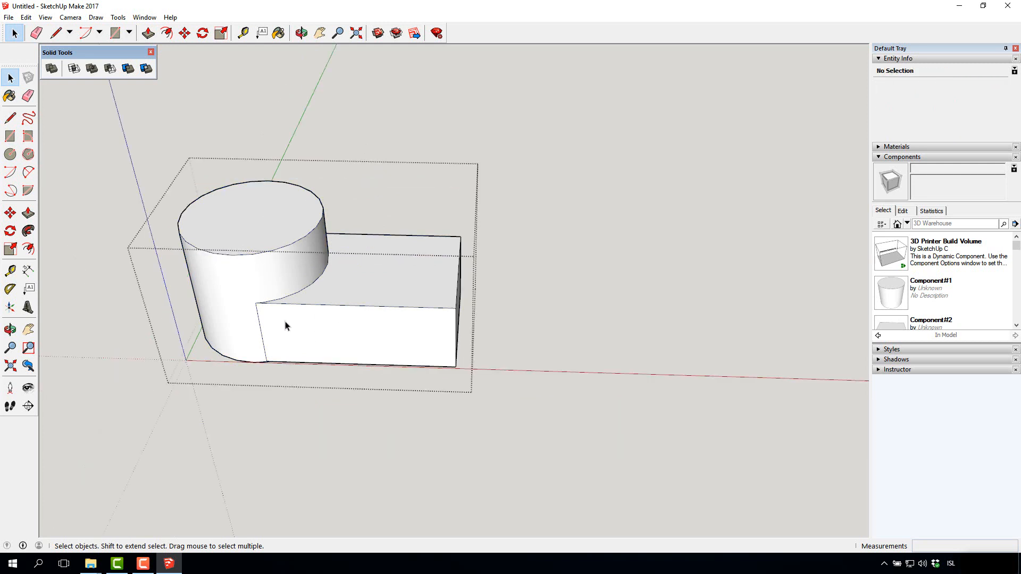
pyautogui.click(286, 326)
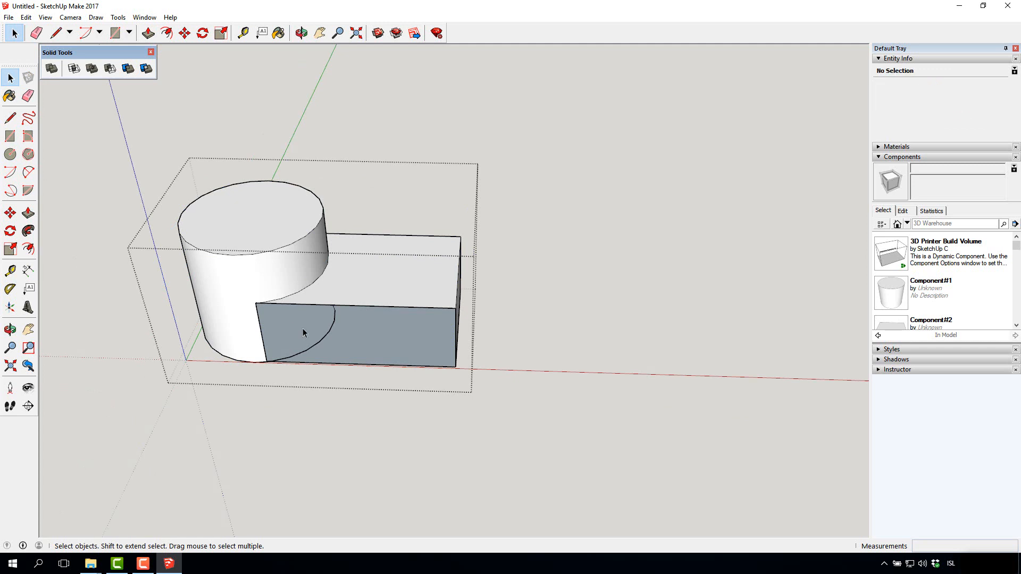
pyautogui.click(10, 329)
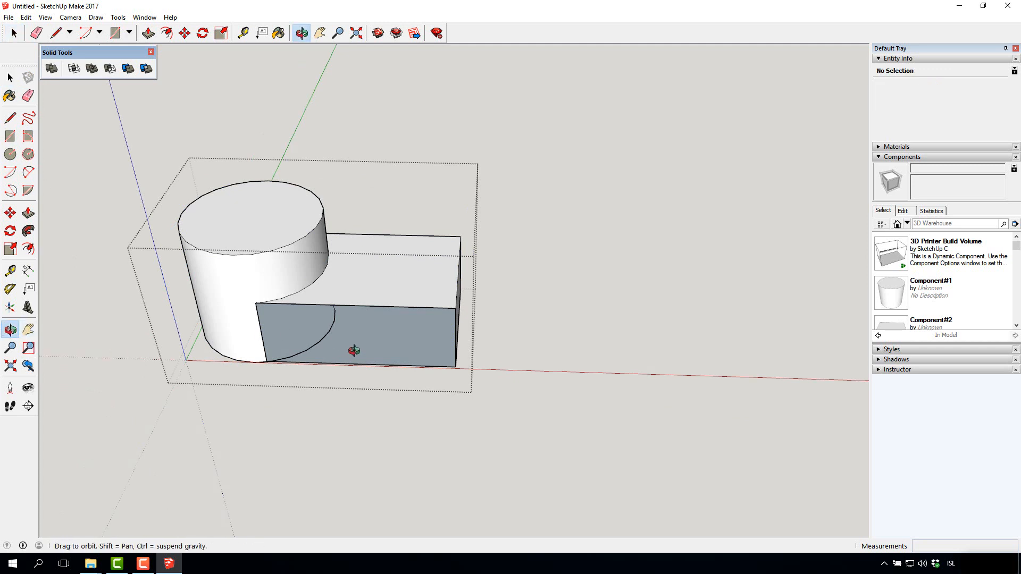
pyautogui.moveTo(379, 361); pyautogui.dragTo(304, 285)
pyautogui.scroll(6, 301, 319)
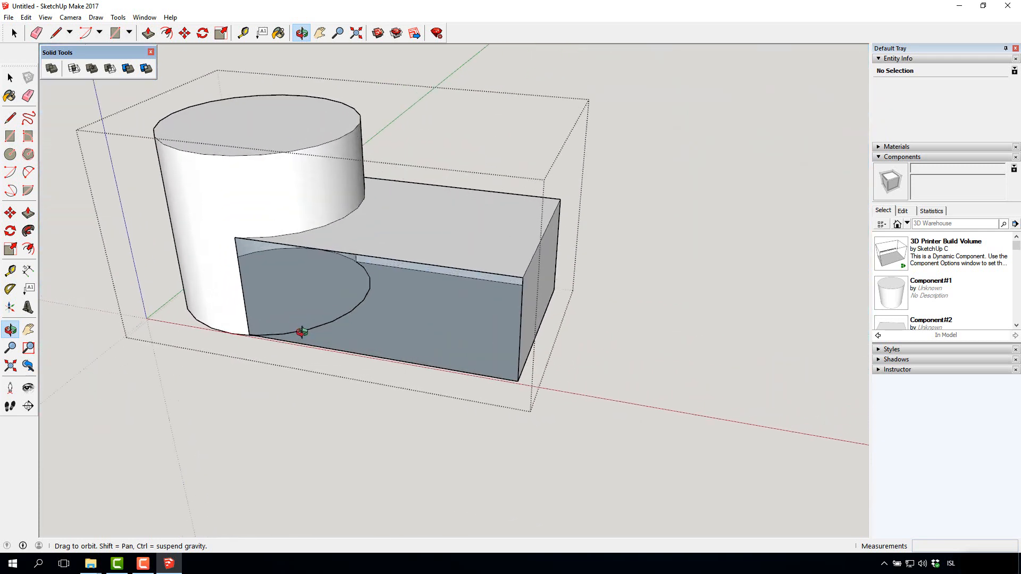
pyautogui.moveTo(303, 328); pyautogui.dragTo(362, 251)
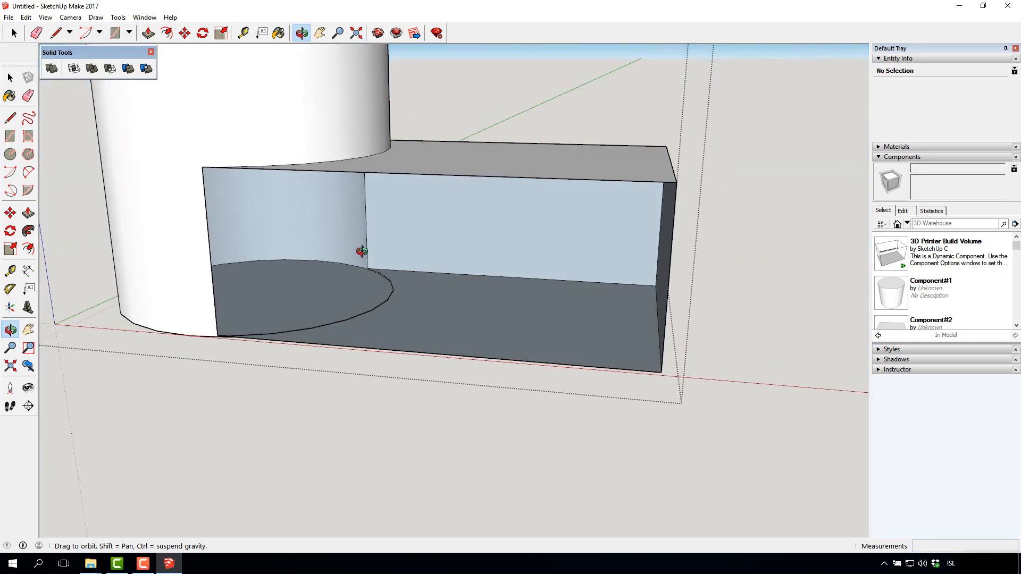
# Undo the deletion of the combined solid's front face.
pyautogui.hotkey('ctrl', 'z')
pyautogui.scroll(-5, 361, 251)
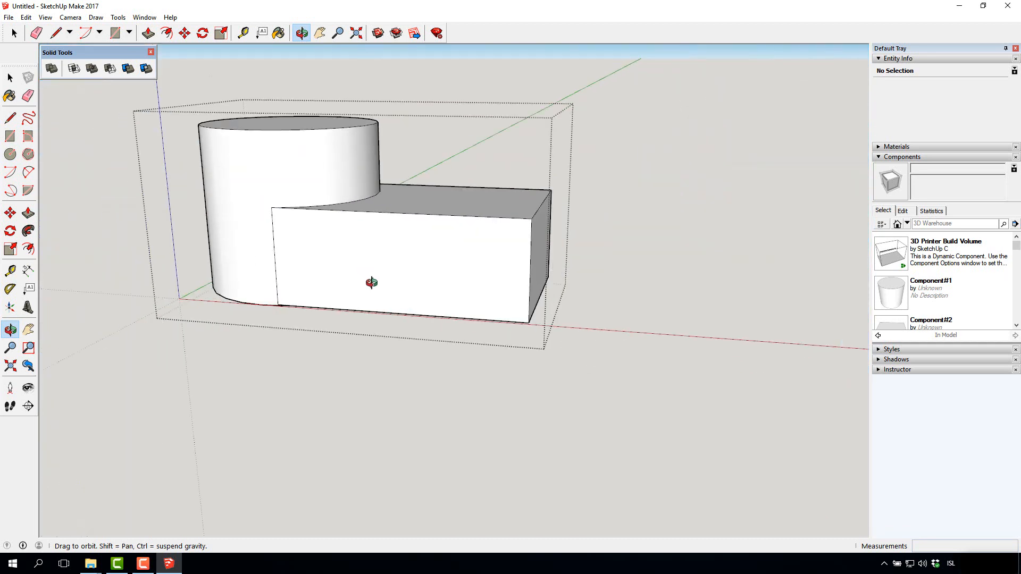
pyautogui.moveTo(369, 278); pyautogui.dragTo(251, 191)
pyautogui.scroll(3, 237, 165)
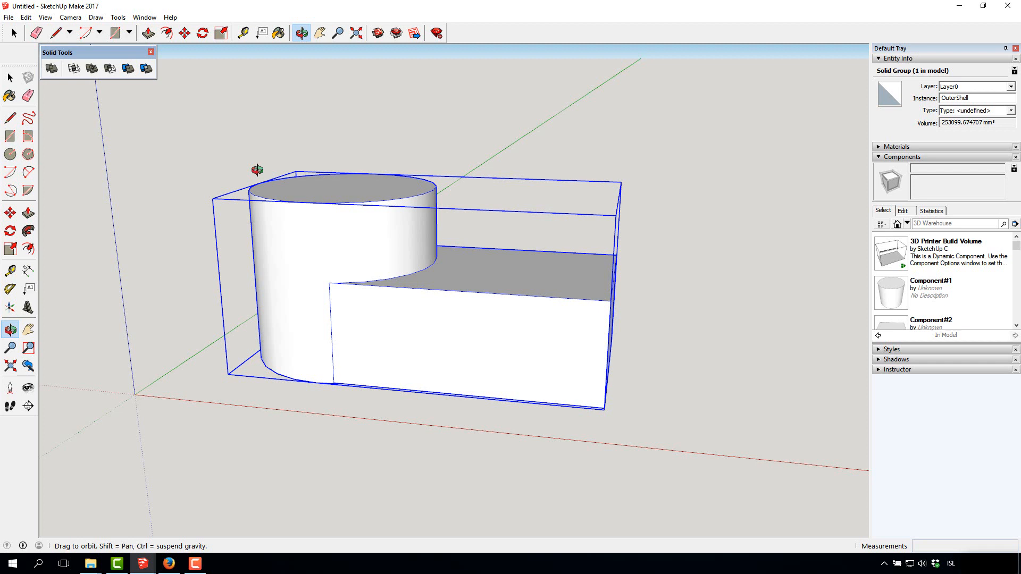
# Open the combined solid for editing and reverse the long front face of its box part.
pyautogui.click(10, 78)
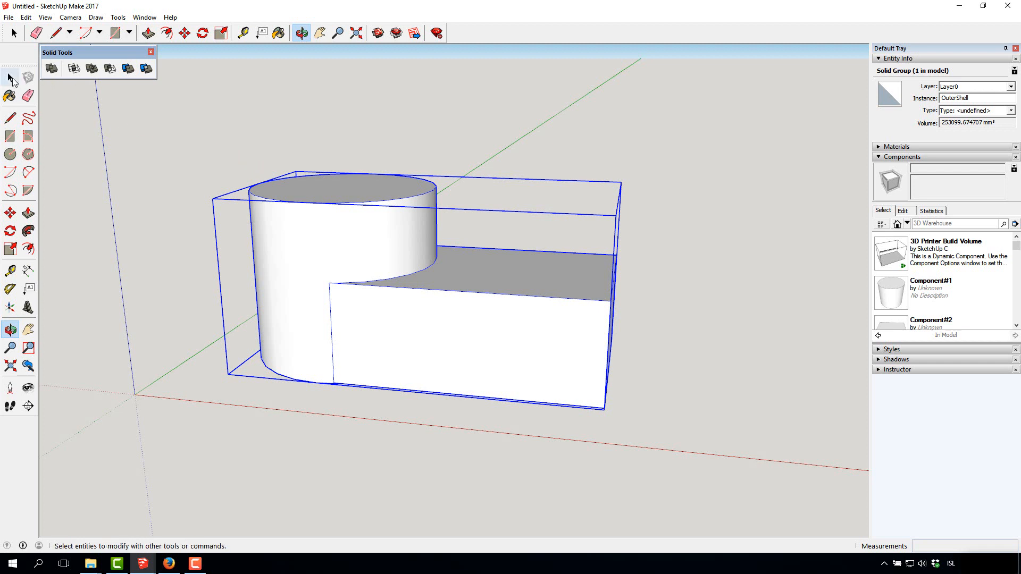
pyautogui.doubleClick(455, 333)
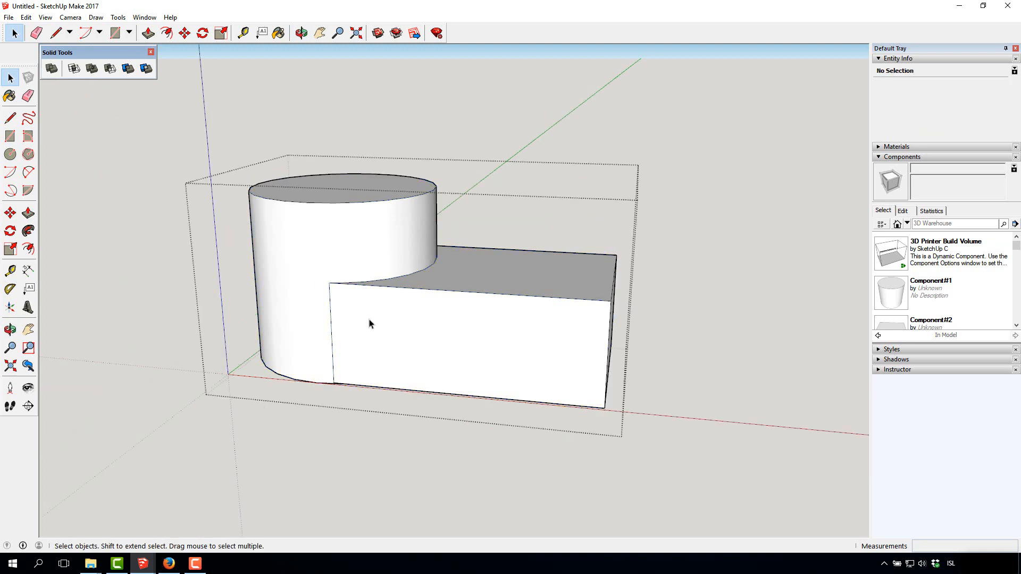
pyautogui.click(457, 333)
pyautogui.rightClick(458, 333)
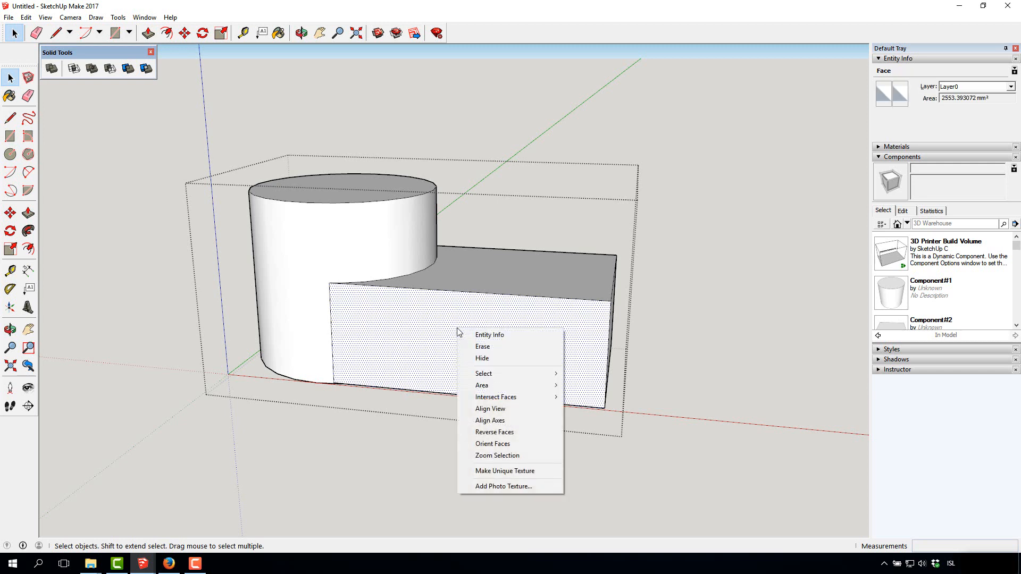
pyautogui.click(515, 433)
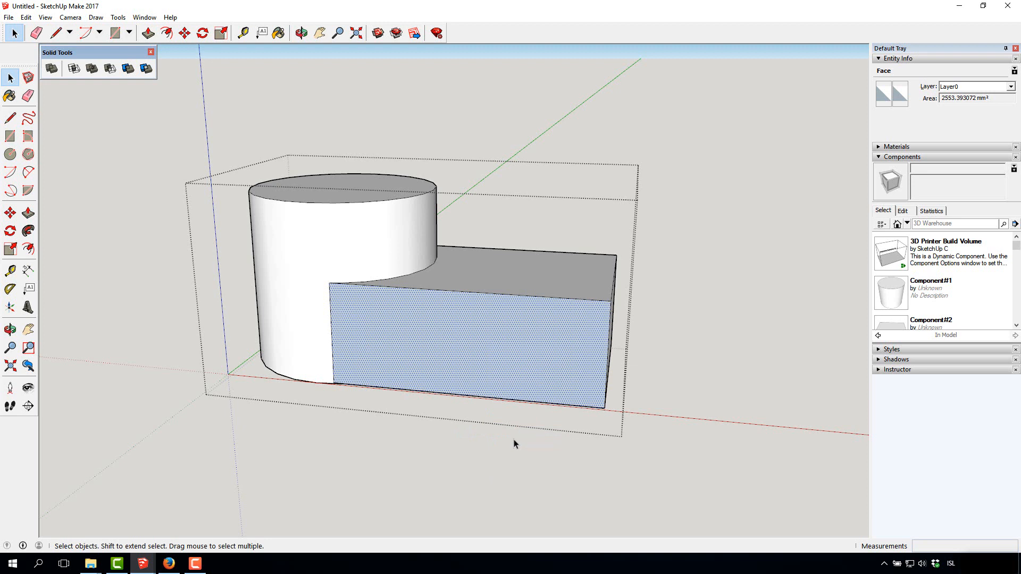
# Reopen the combined solid for editing and reverse the box part's long front face so its white side faces outward.
pyautogui.click(512, 463)
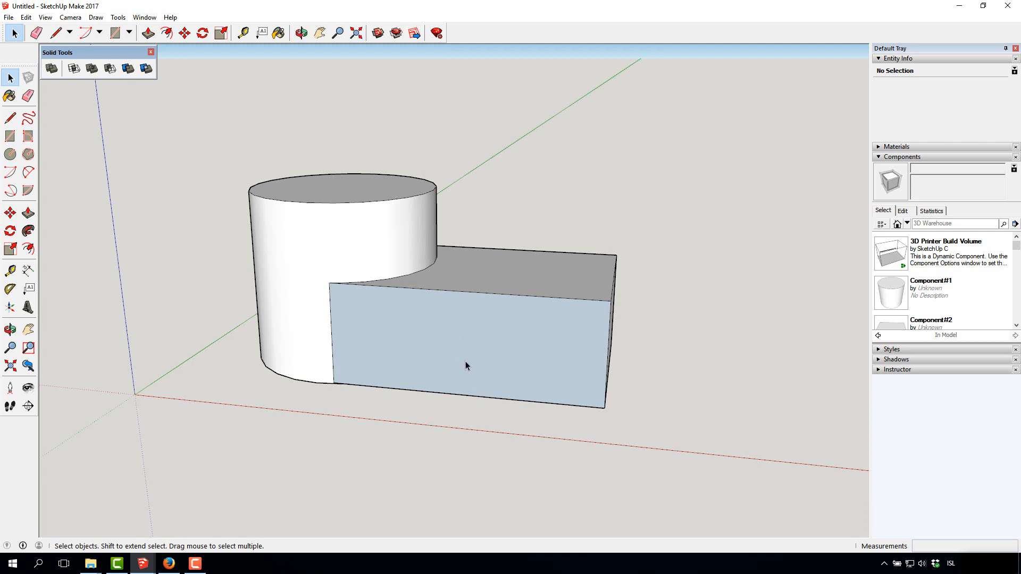
pyautogui.doubleClick(430, 334)
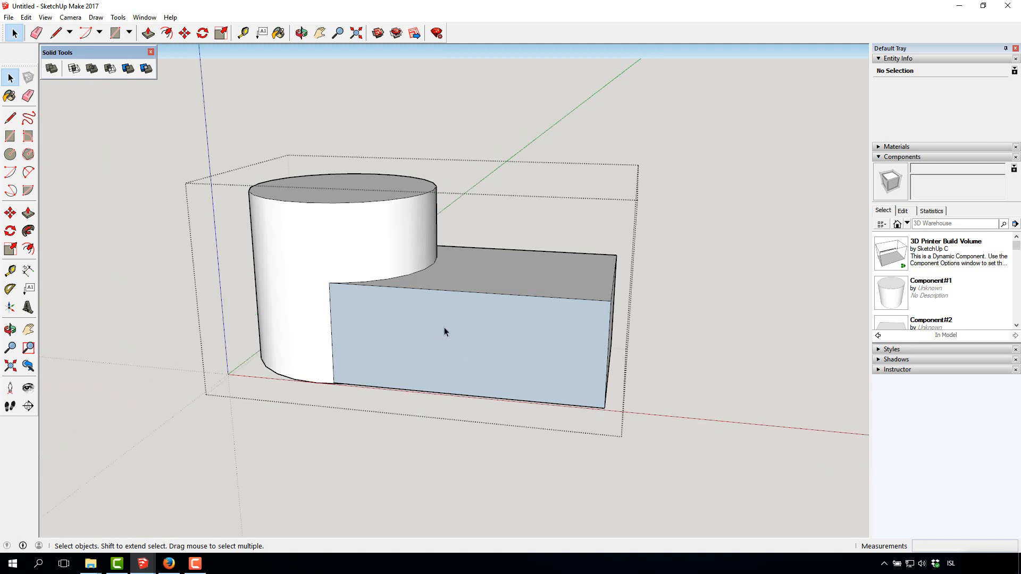
pyautogui.rightClick(445, 332)
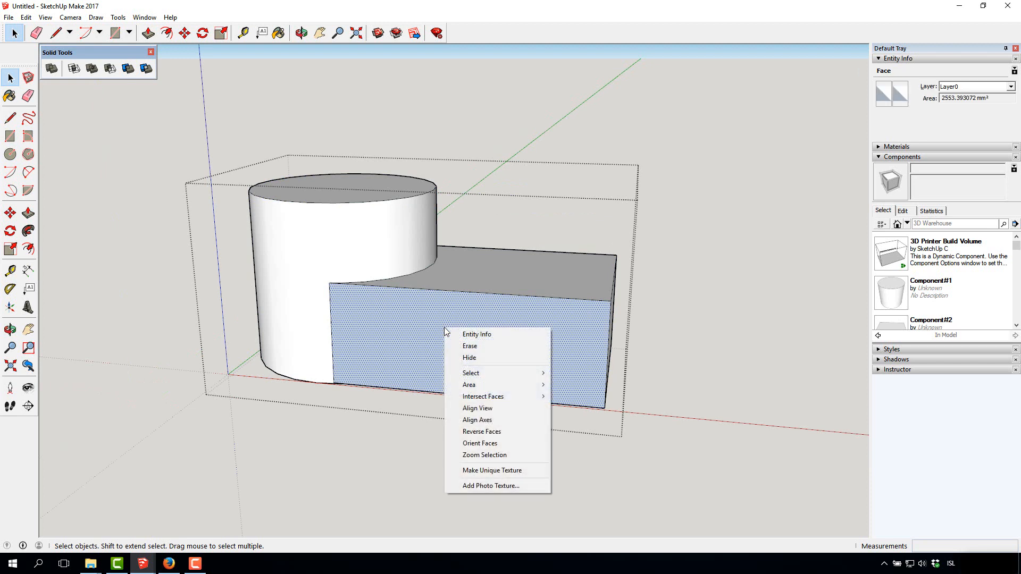
pyautogui.click(481, 431)
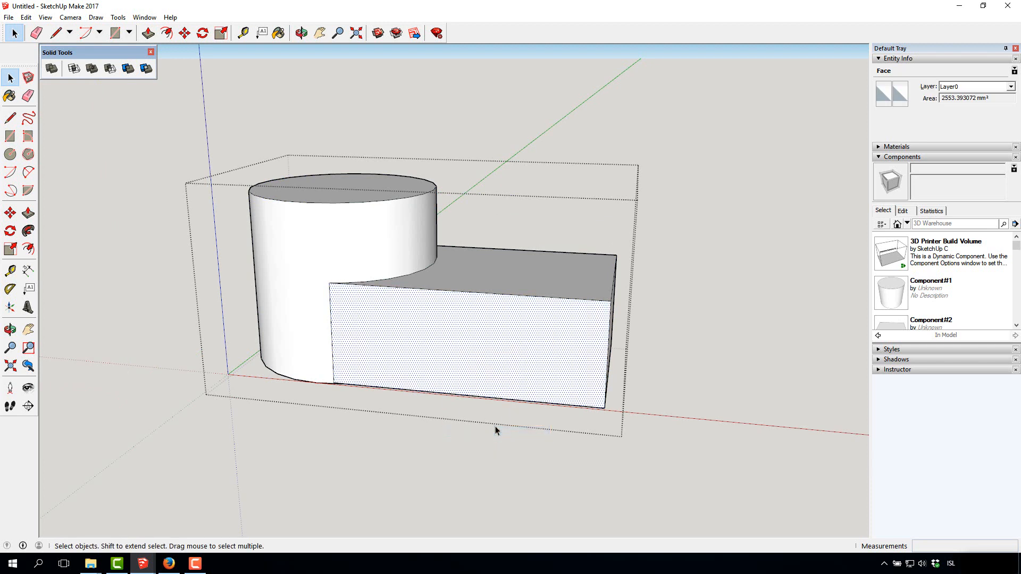
pyautogui.click(419, 443)
pyautogui.click(381, 351)
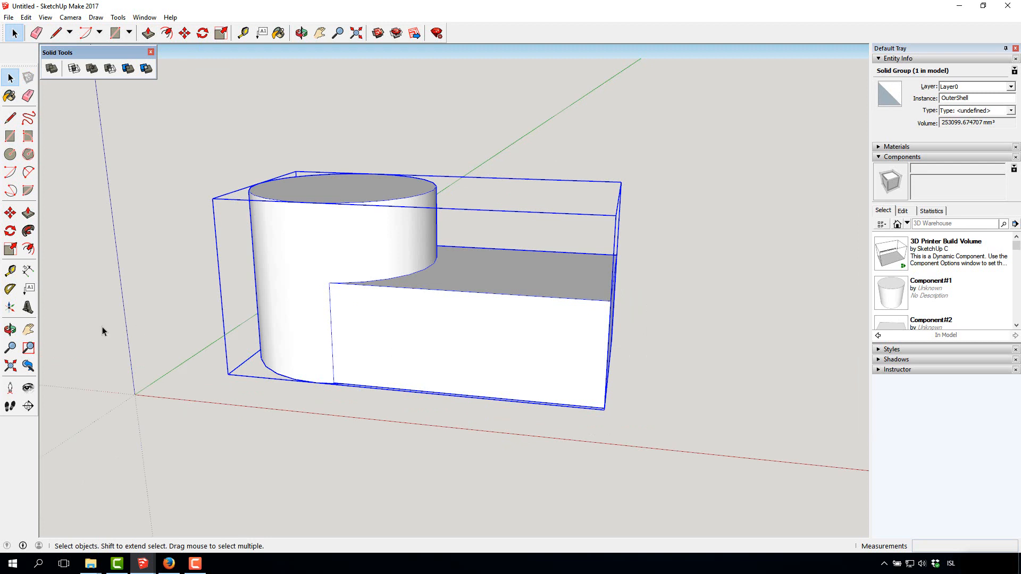
pyautogui.click(10, 329)
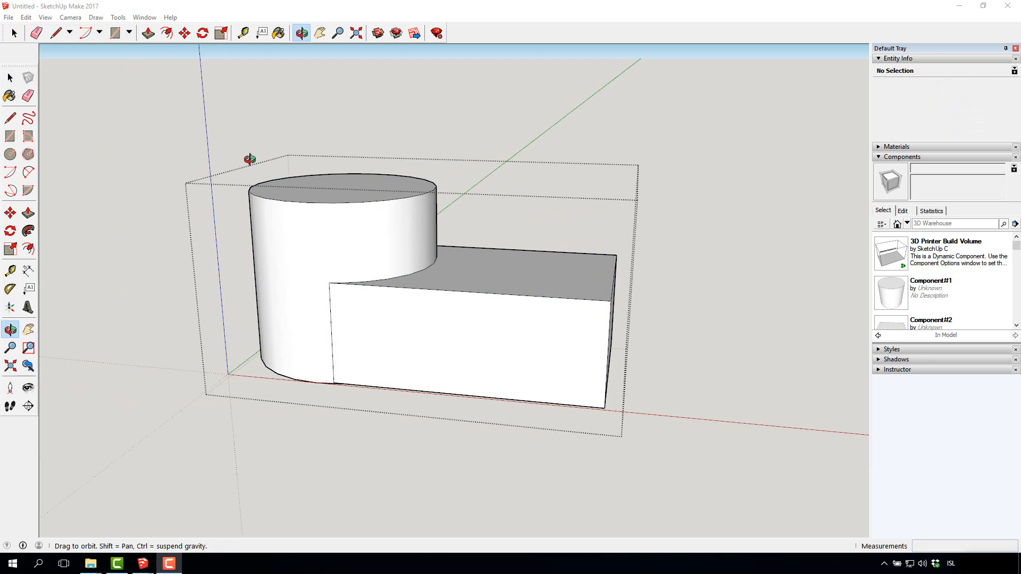
pyautogui.click(14, 33)
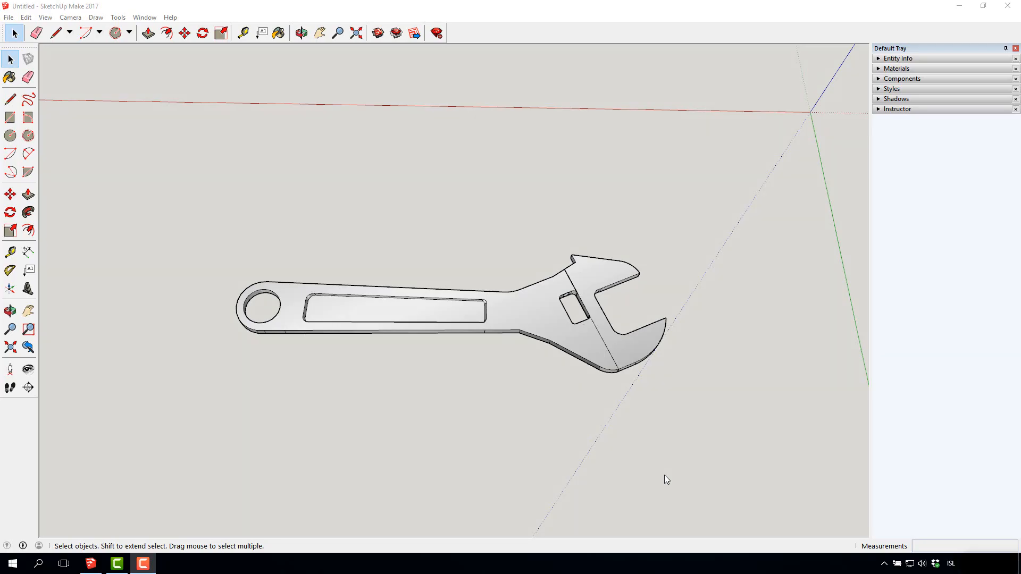
# Select the adjustable wrench model as one object and examine it from a lower, angled viewpoint.
pyautogui.click(529, 295)
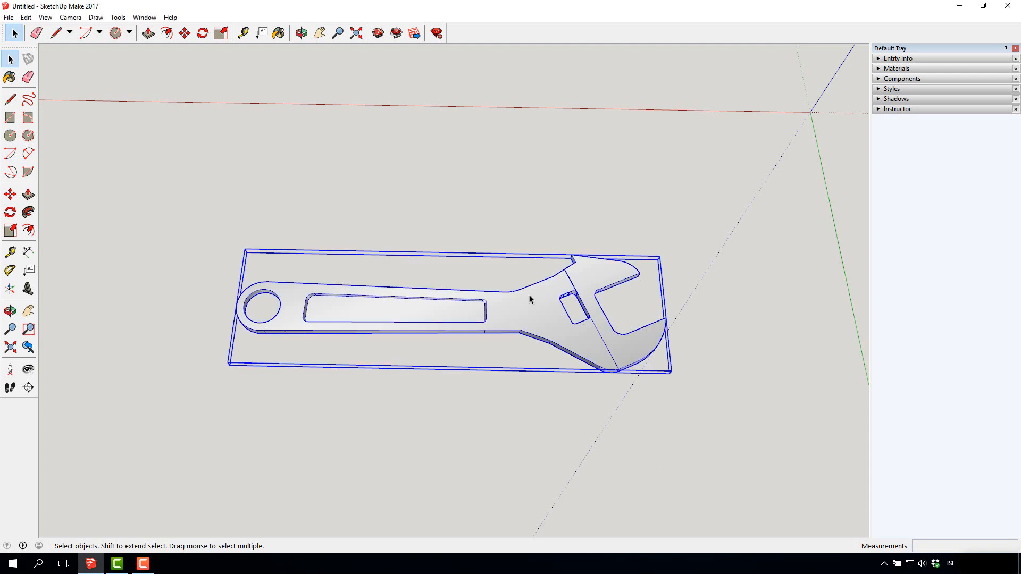
pyautogui.click(416, 194)
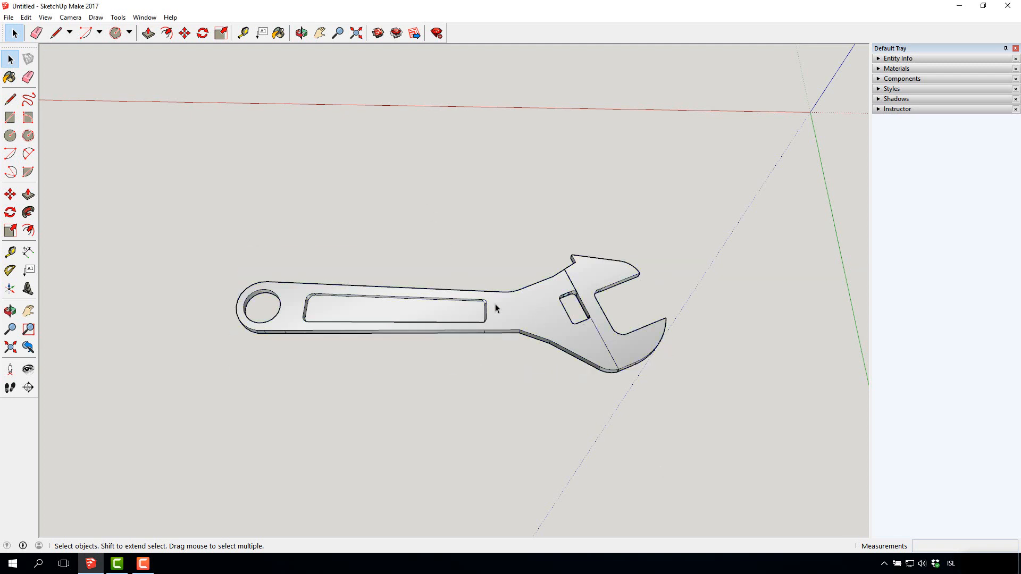
pyautogui.click(496, 305)
pyautogui.click(10, 311)
pyautogui.moveTo(582, 298); pyautogui.dragTo(547, 175)
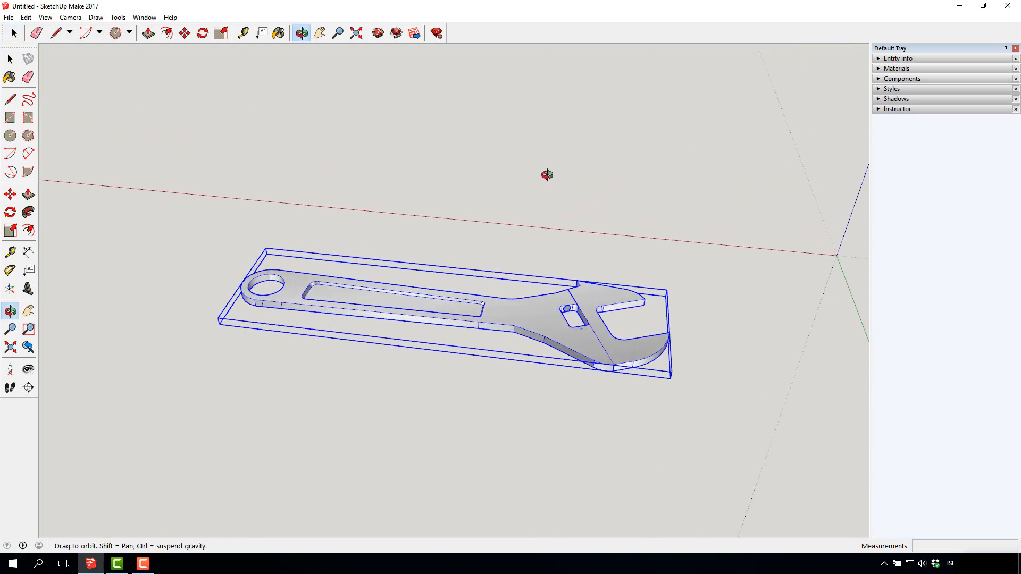
pyautogui.moveTo(548, 175); pyautogui.dragTo(506, 210)
pyautogui.press('space')
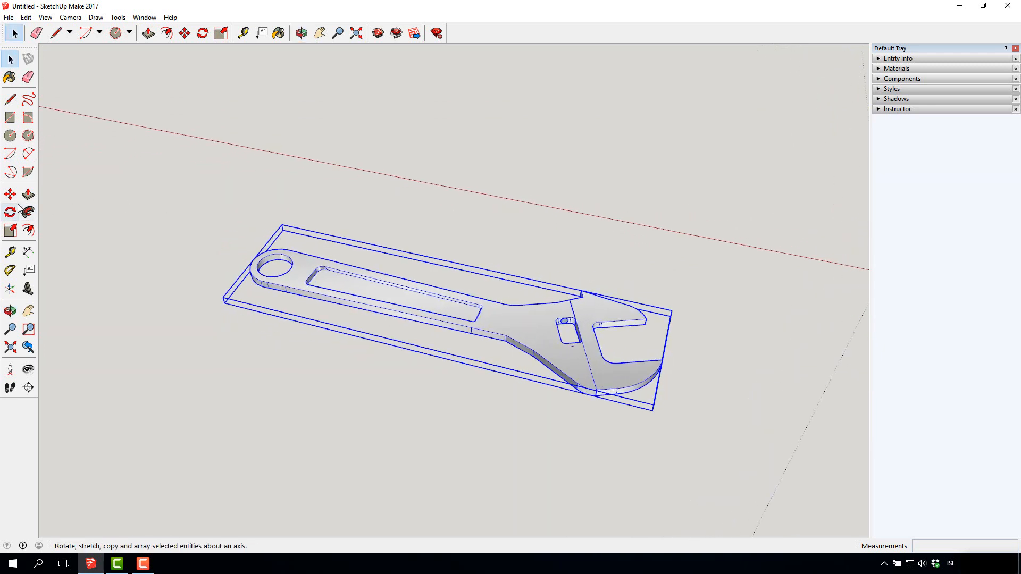
pyautogui.click(10, 230)
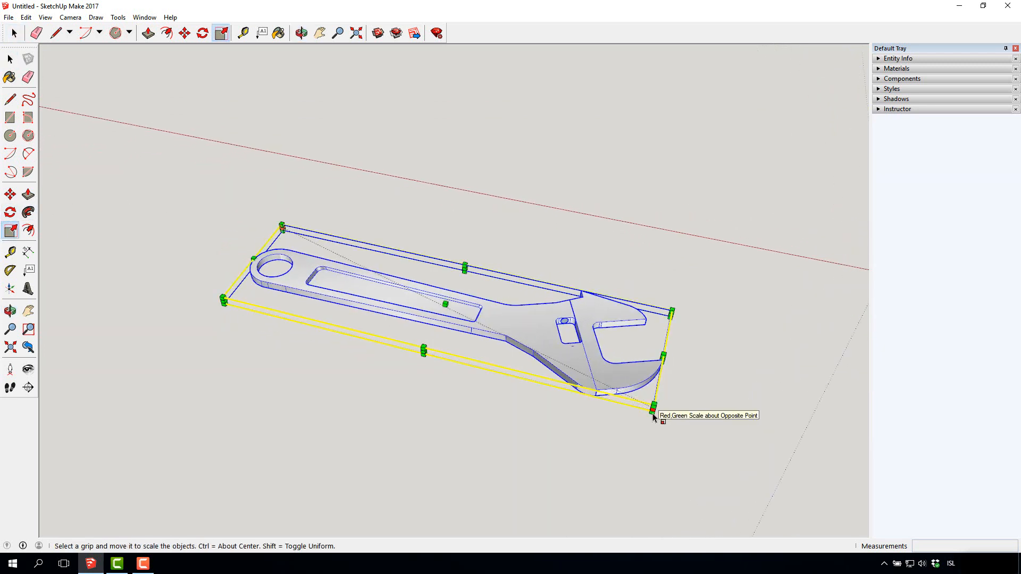
pyautogui.moveTo(653, 408); pyautogui.dragTo(585, 406)
pyautogui.press('Escape')
pyautogui.press('space')
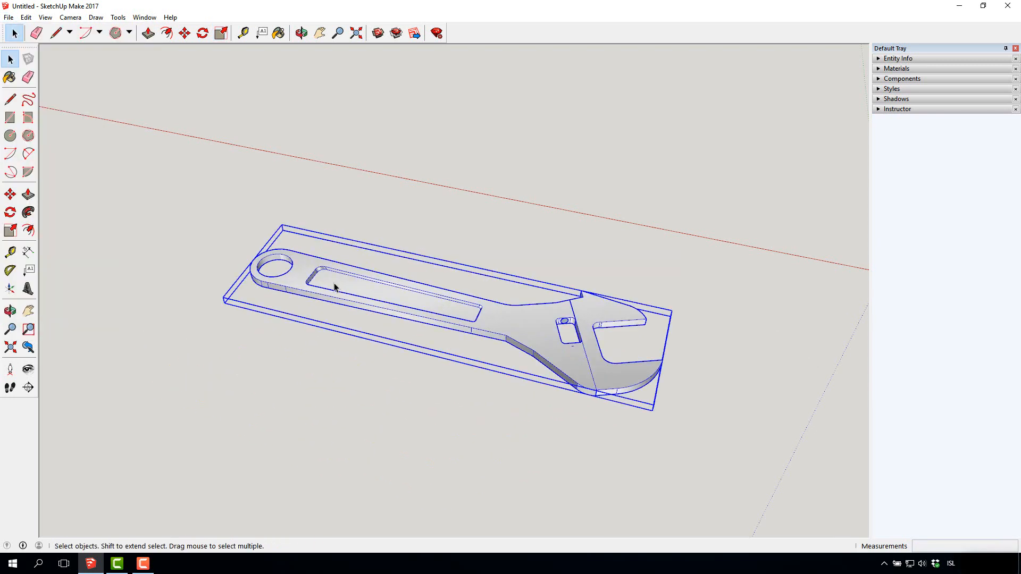
# Export the wrench as a 3D model in COLLADA format to the Desktop, naming the file Skiptilykill.
pyautogui.click(8, 17)
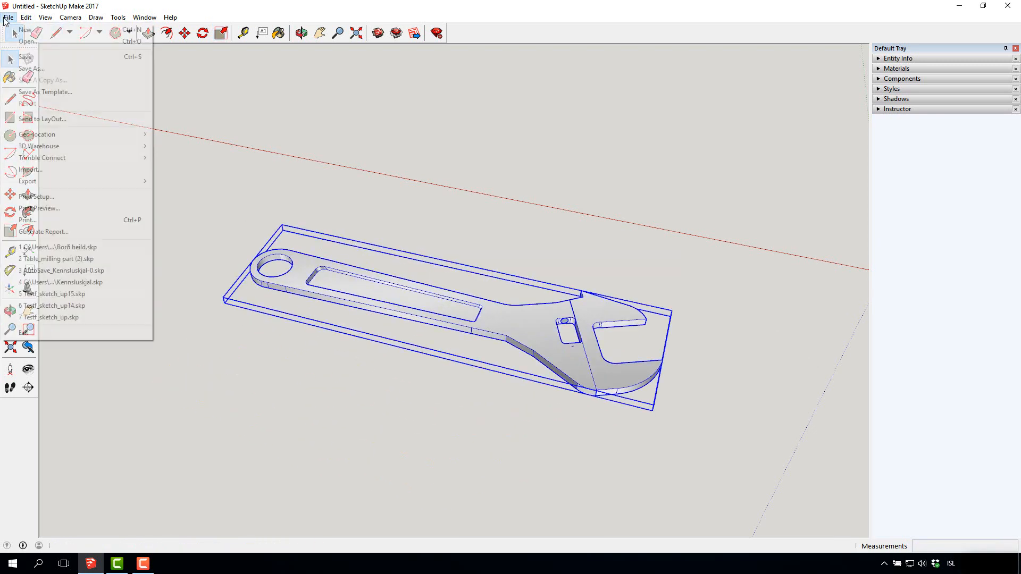
pyautogui.moveTo(53, 181)
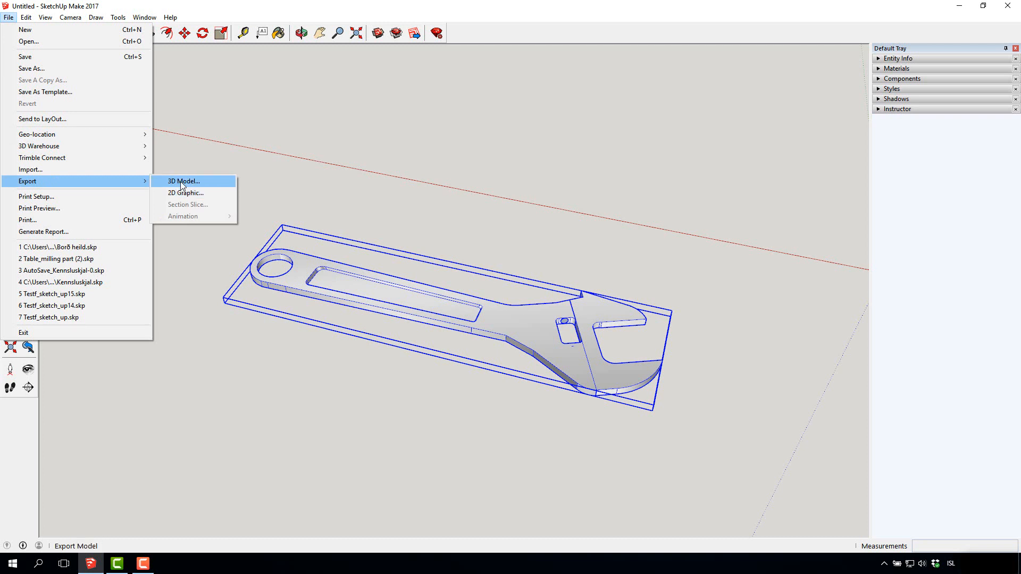
pyautogui.click(180, 180)
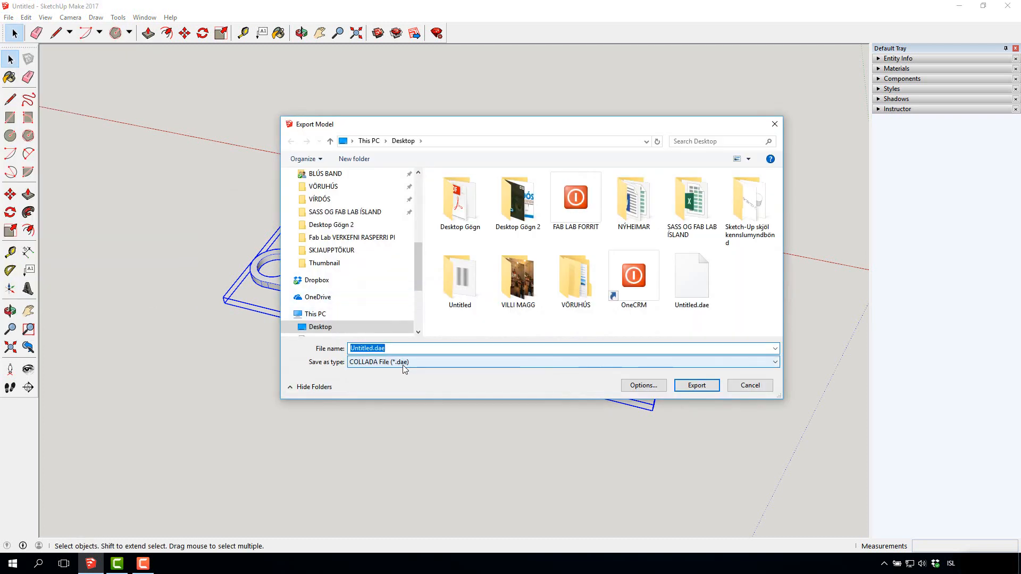
pyautogui.click(373, 348)
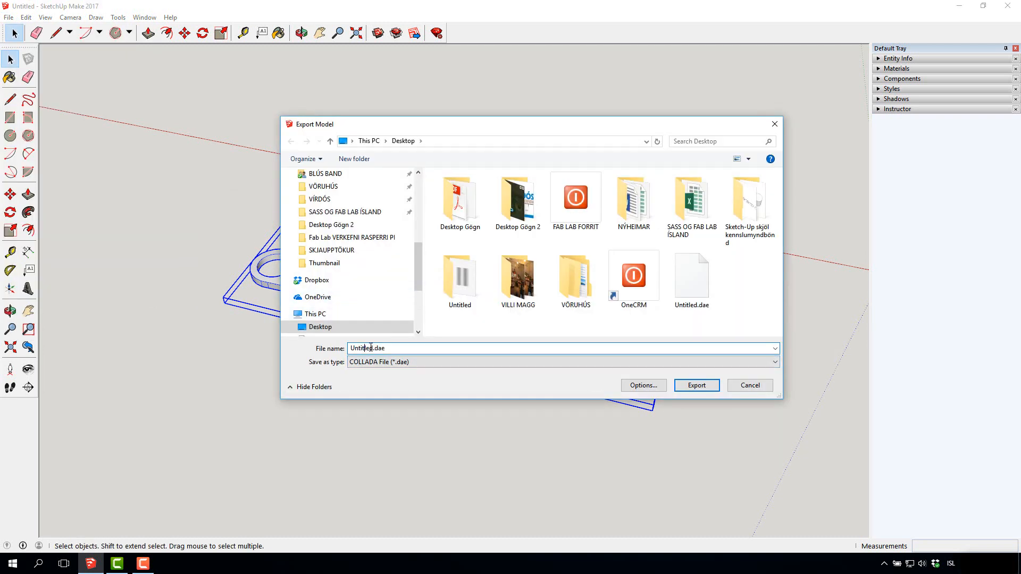
pyautogui.moveTo(374, 348); pyautogui.dragTo(302, 343)
pyautogui.write('Skiptilykill')
pyautogui.click(714, 386)
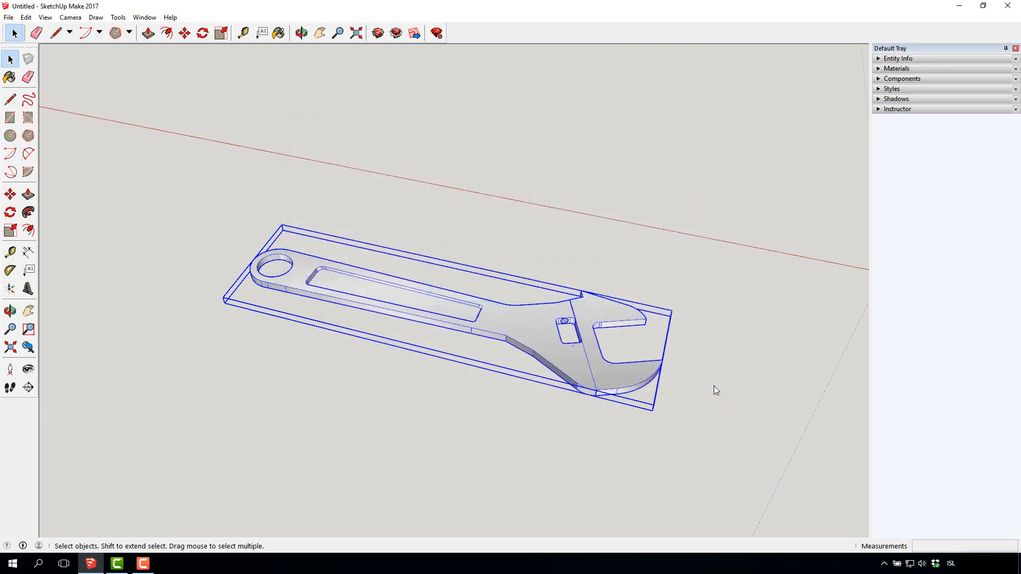
# Minimize SketchUp, find and launch Cura 15.04.3, and bring its empty Ultimaker 2 build area into view.
pyautogui.click(960, 7)
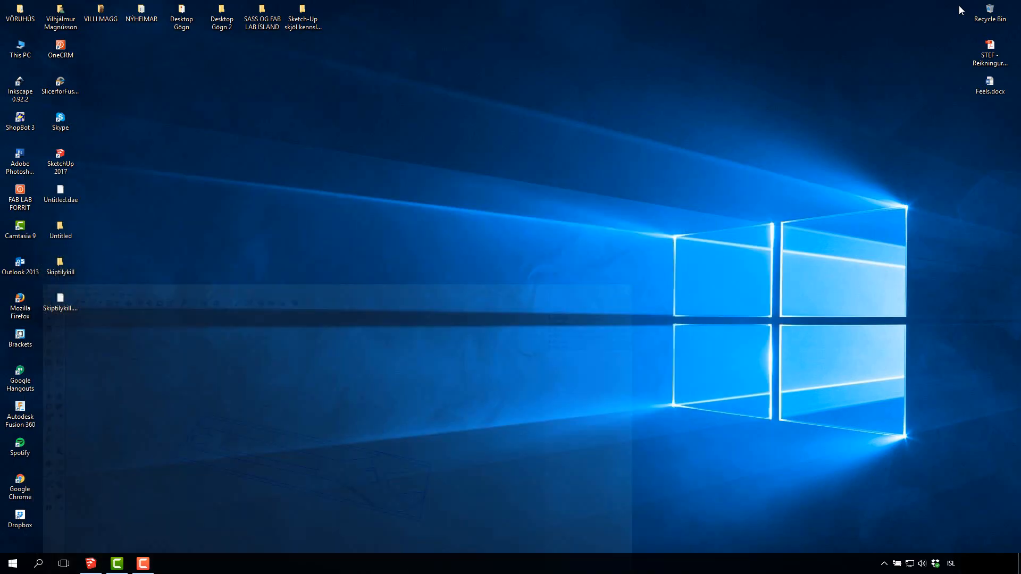
pyautogui.click(13, 565)
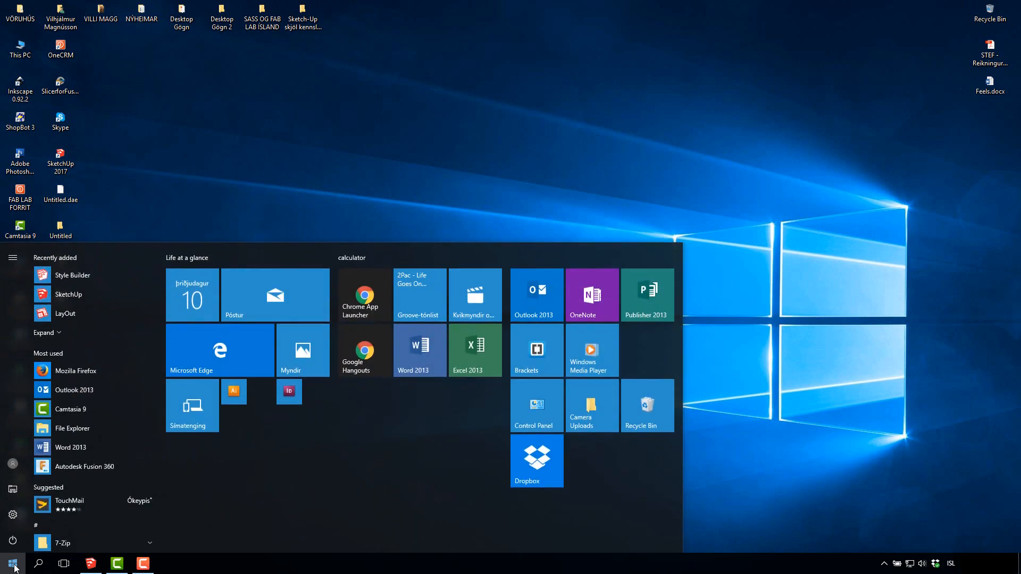
pyautogui.write('cura')
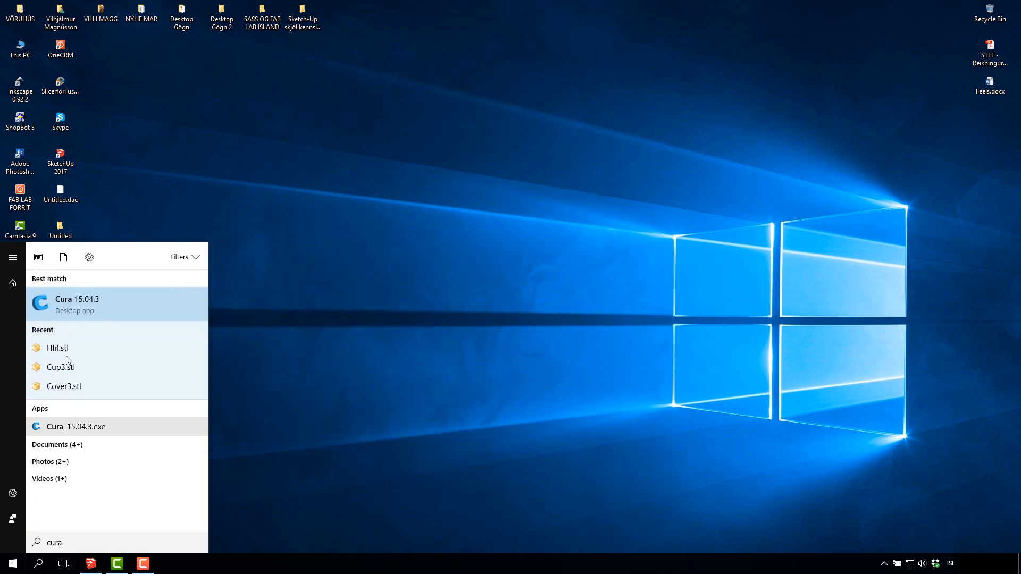
pyautogui.click(64, 301)
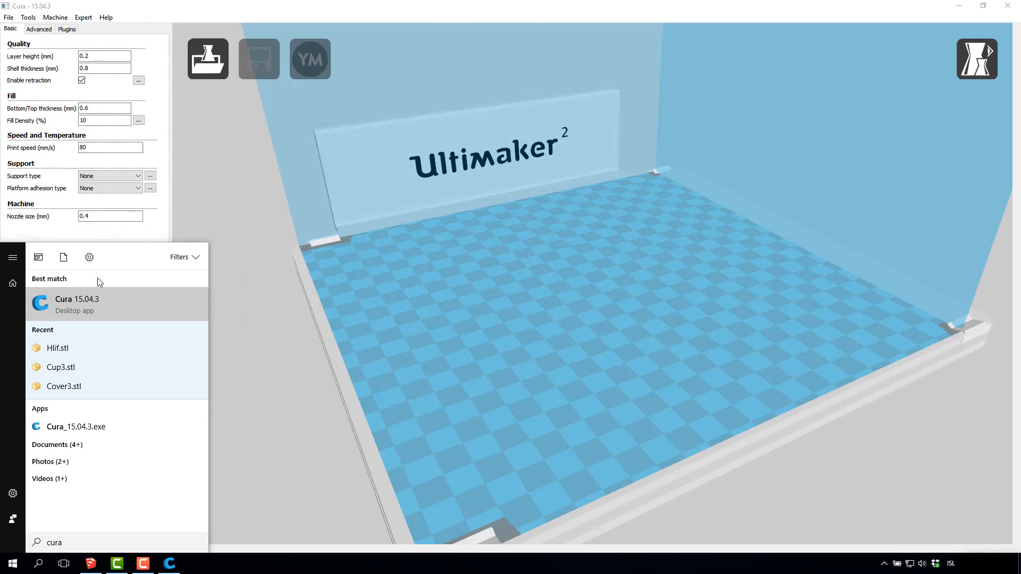
pyautogui.click(246, 222)
pyautogui.scroll(-5, 403, 295)
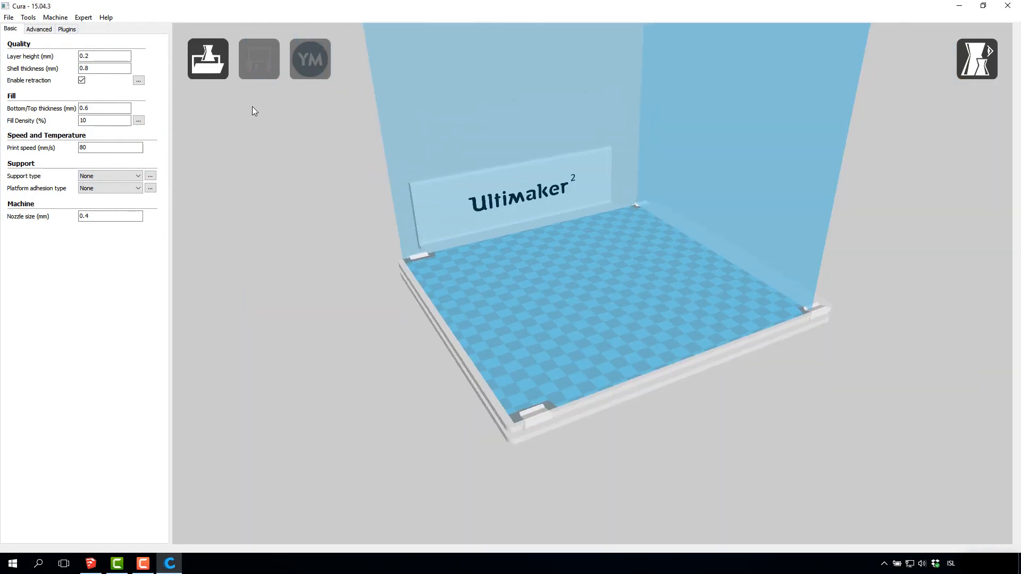
# Load Skiptilykill.dae from the Desktop into Cura and inspect the wrench on the build plate from another side.
pyautogui.click(215, 60)
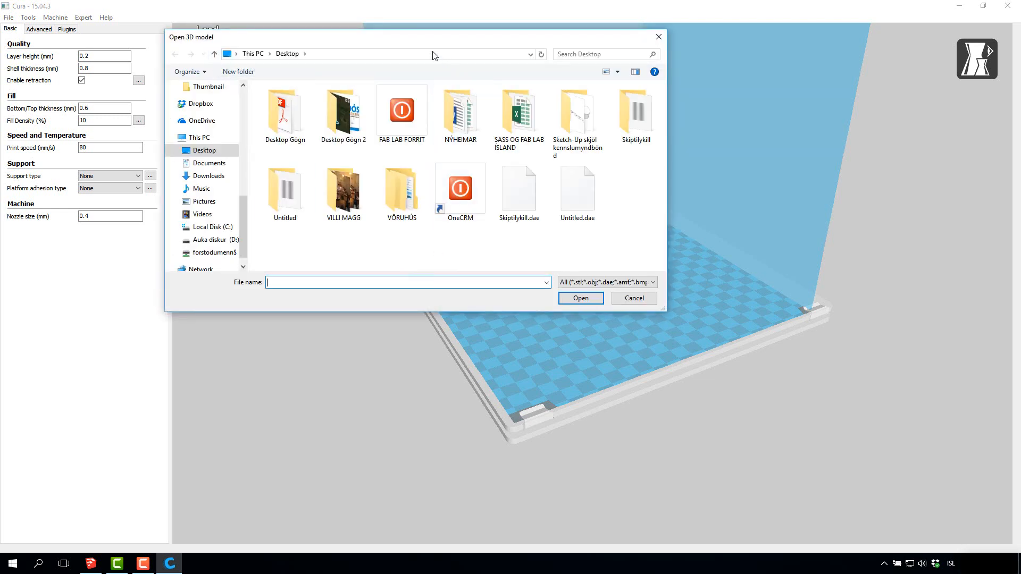
pyautogui.moveTo(386, 38); pyautogui.dragTo(449, 54)
pyautogui.click(572, 209)
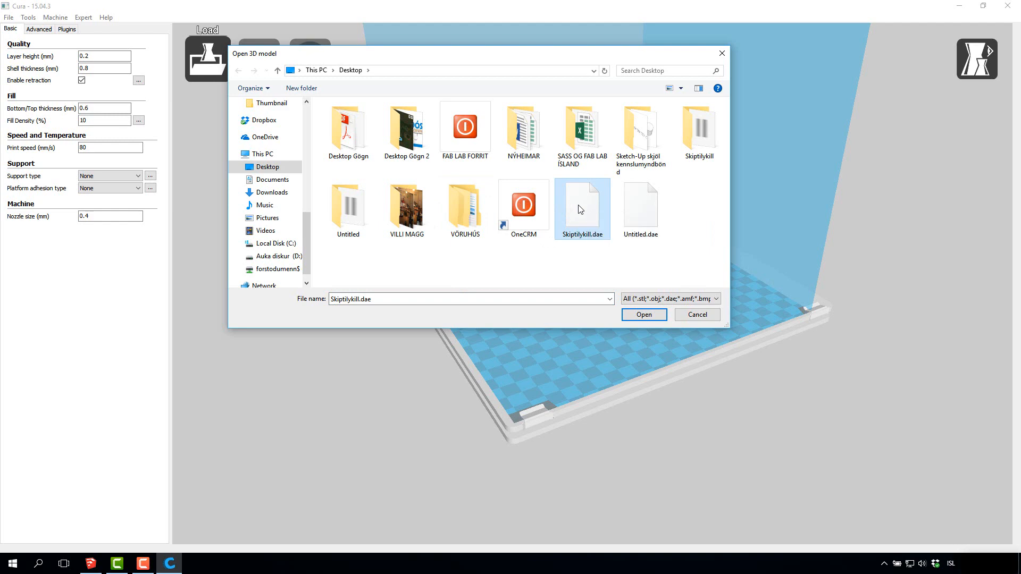
pyautogui.click(644, 314)
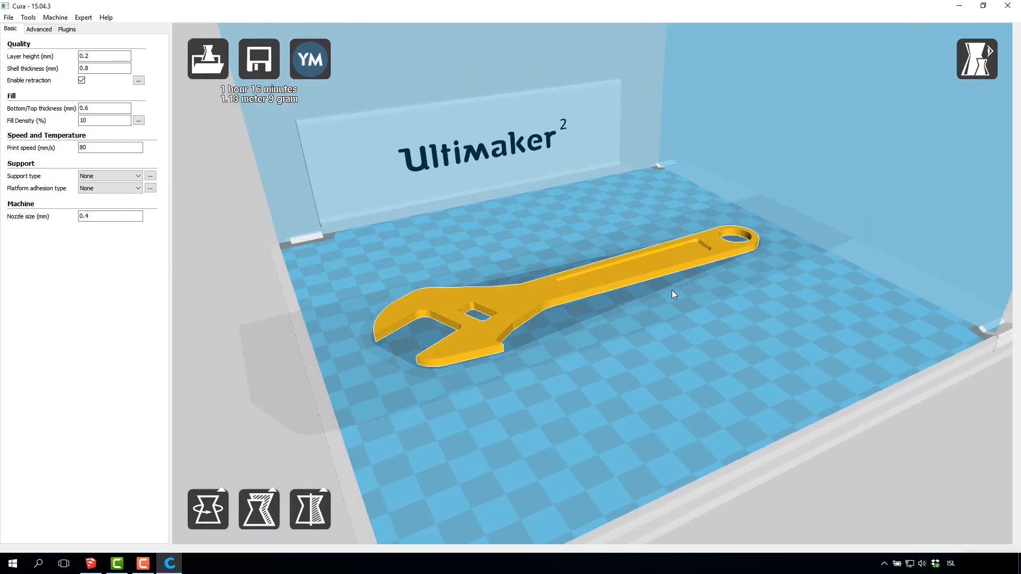
pyautogui.moveTo(672, 289)
pyautogui.mouseDown(button='right')
pyautogui.moveTo(719, 311)
pyautogui.moveTo(668, 312)
pyautogui.moveTo(687, 301)
pyautogui.mouseUp(button='right')
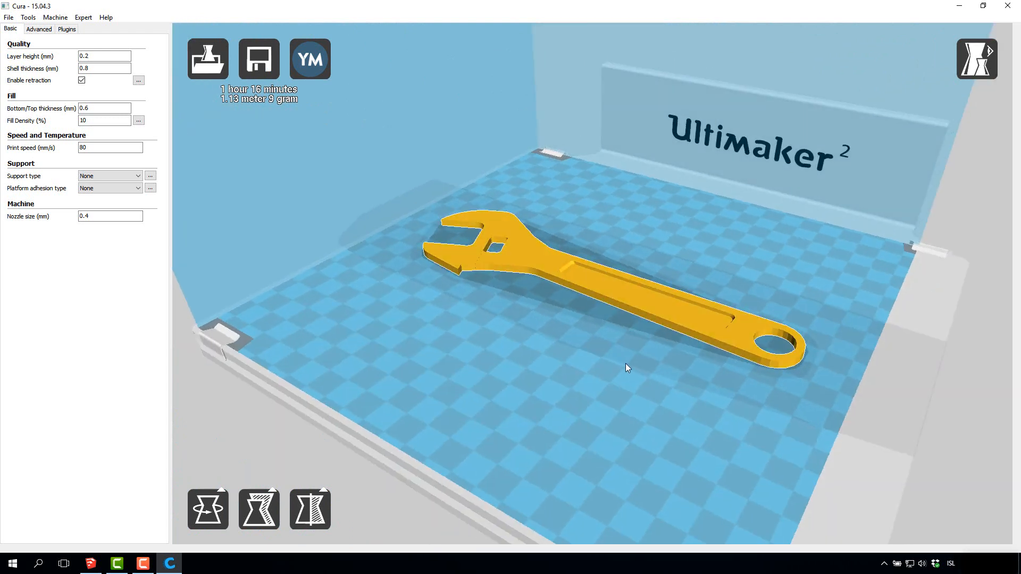